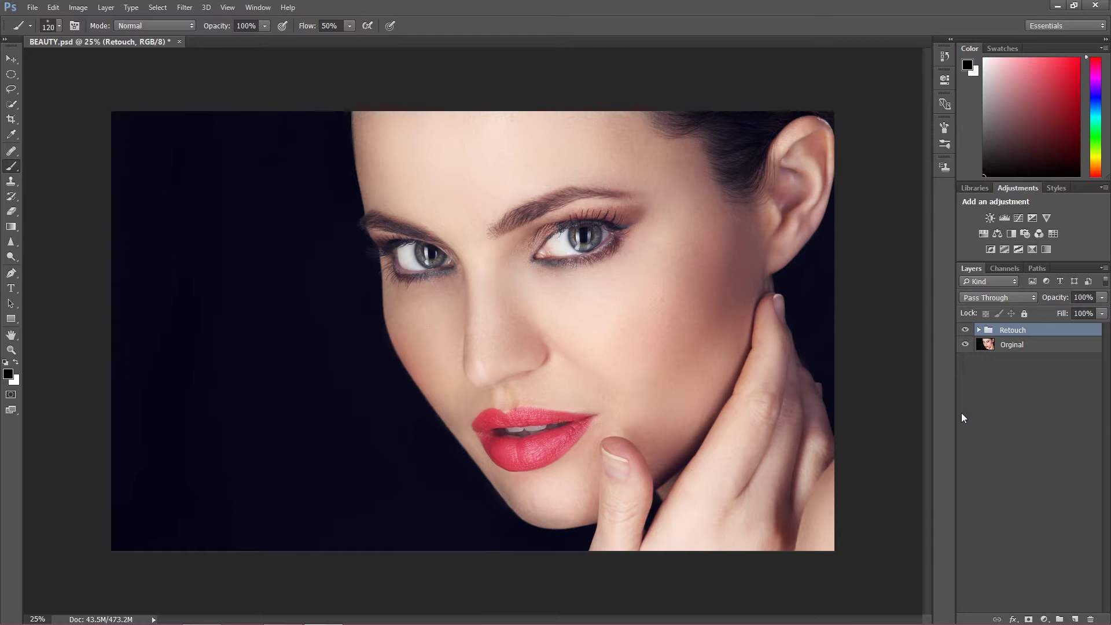
- Expand the Retouch group and hide everything in it above the Correct group, from Final Adjustments down to Shape
left_click(979, 331)
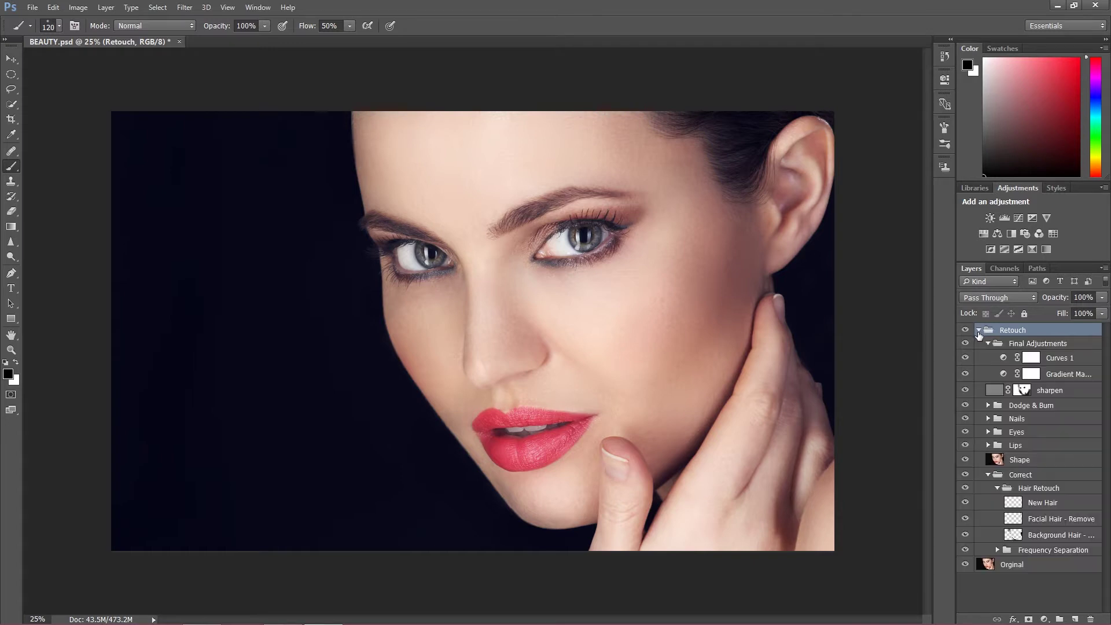
left_click(979, 331)
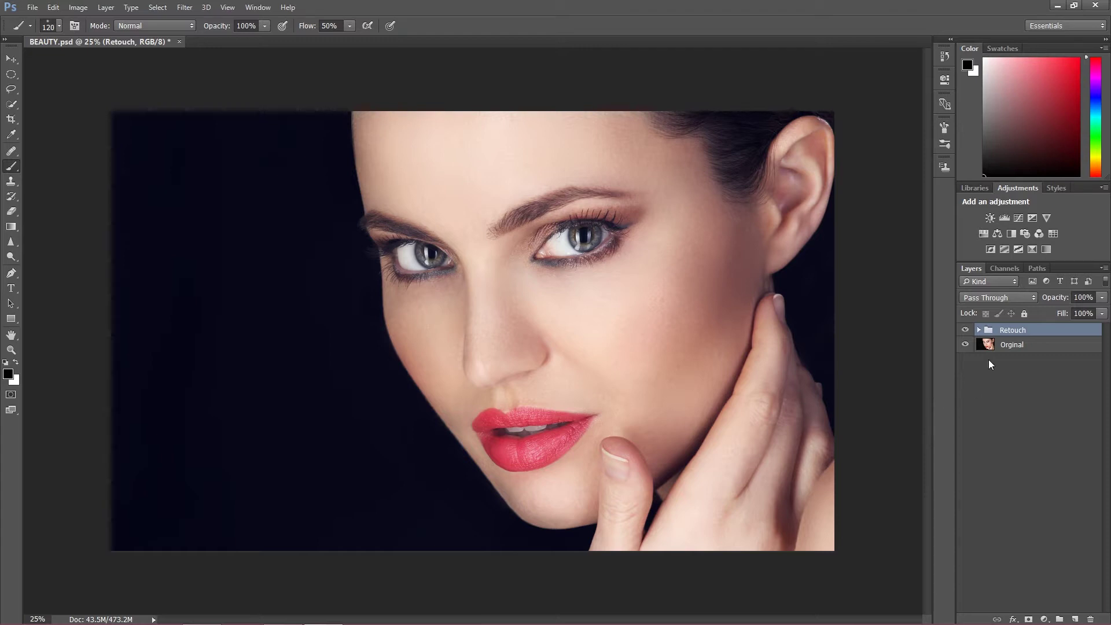
left_click(978, 331)
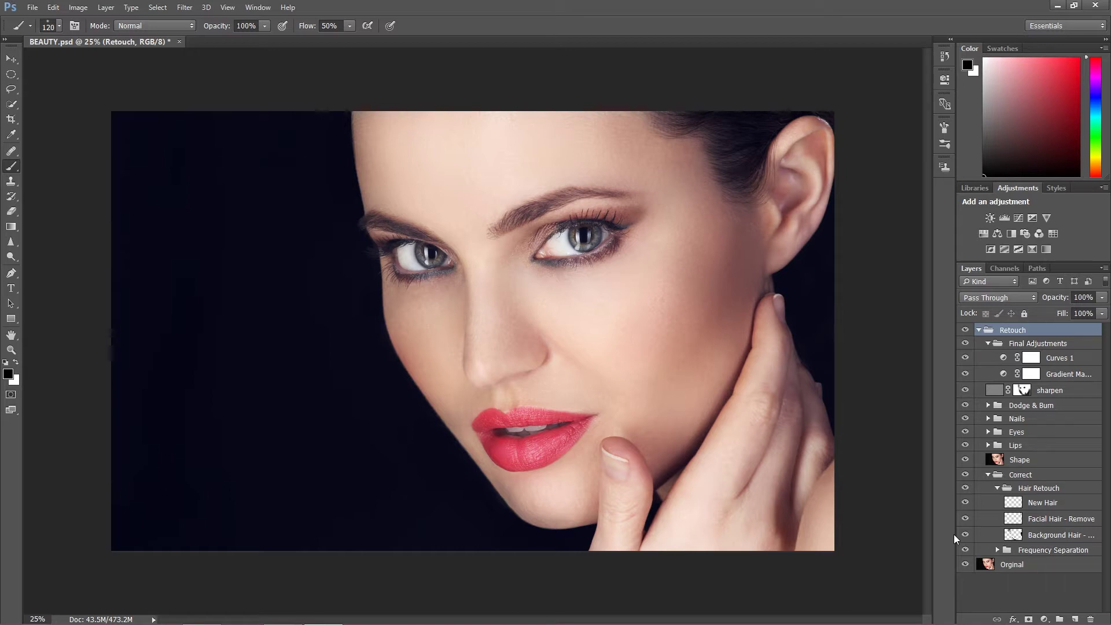
left_click_drag(965, 345, 967, 476)
left_click(965, 476)
left_click(965, 477)
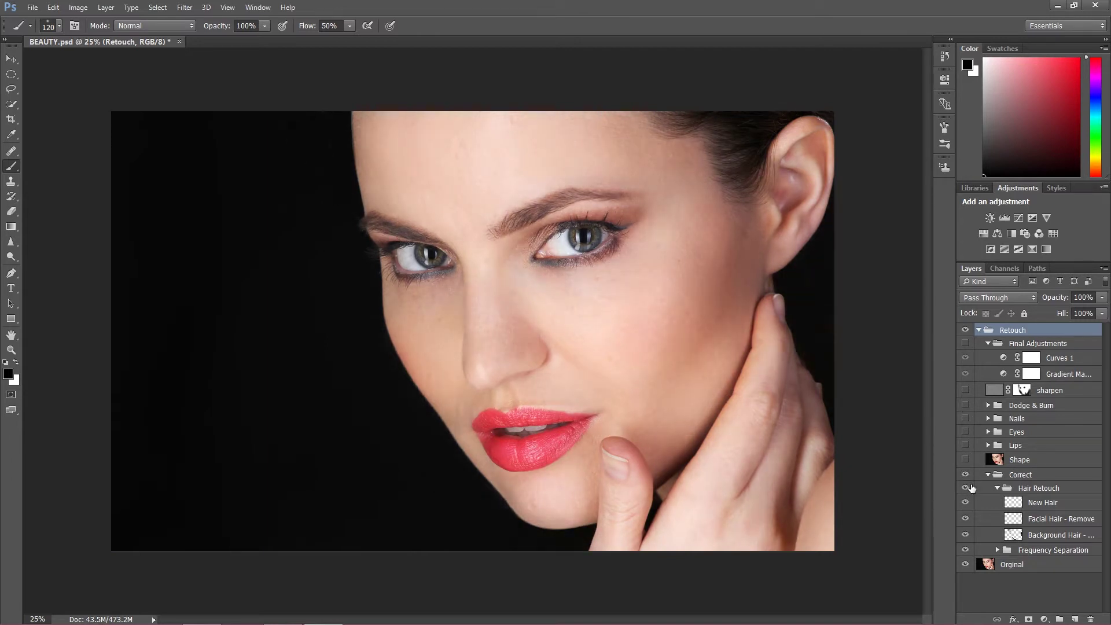
- Expand the Frequency Separation group and hide the Hair Retouch group
left_click(997, 551)
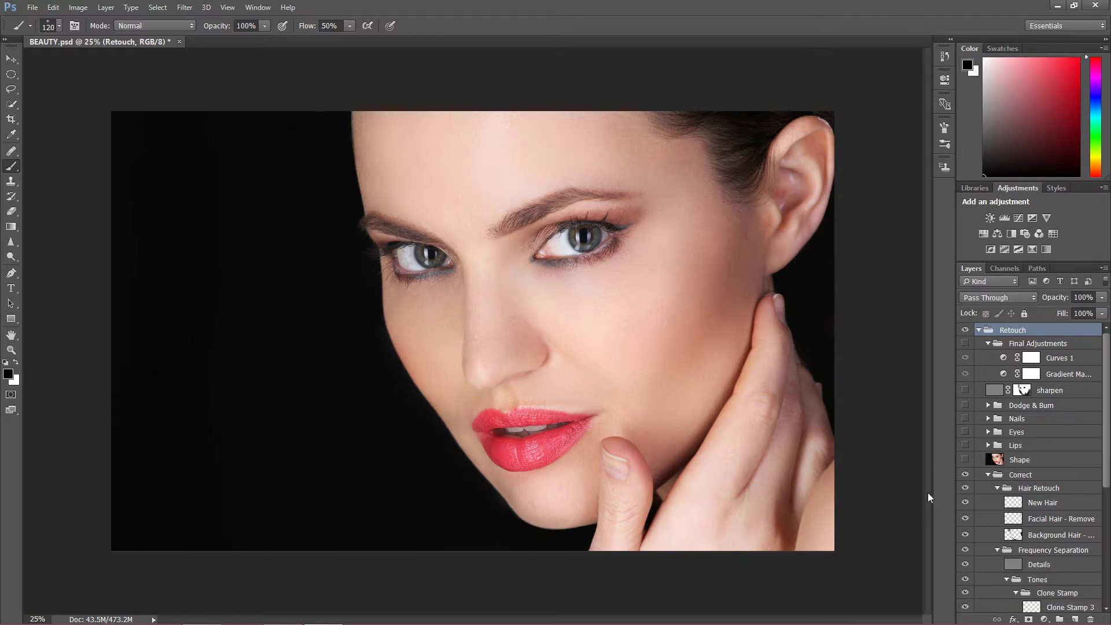
left_click_drag(1107, 441, 1099, 538)
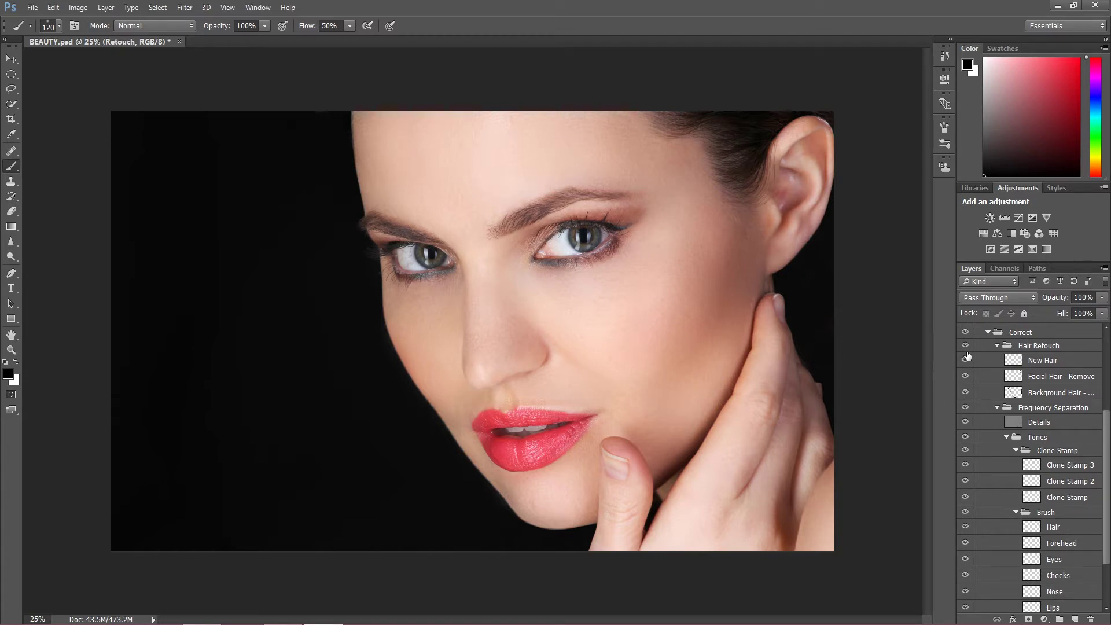
left_click(965, 346)
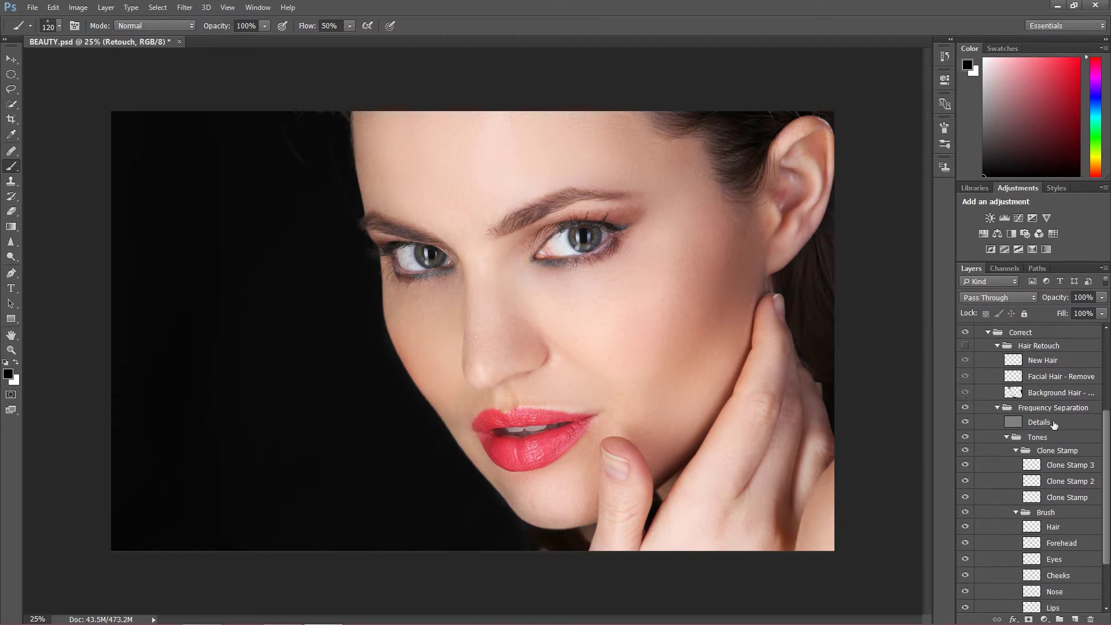
- Compare the portrait with and without the Frequency Separation group and its Tones subgroup, leaving both visible
left_click_drag(1104, 446, 1109, 477)
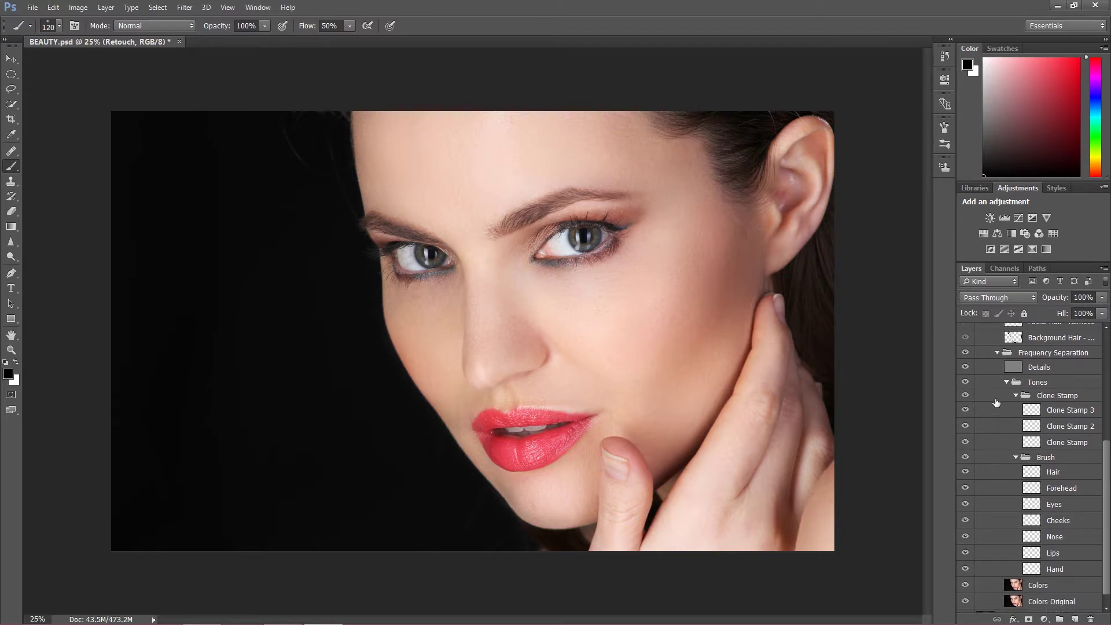
left_click(965, 383)
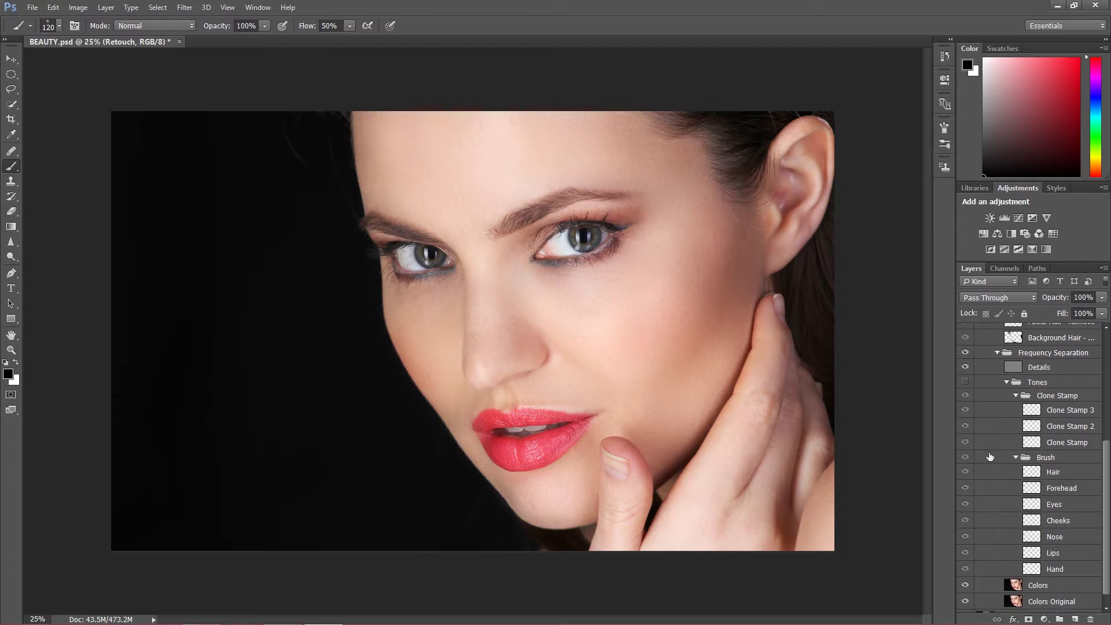
left_click(964, 353)
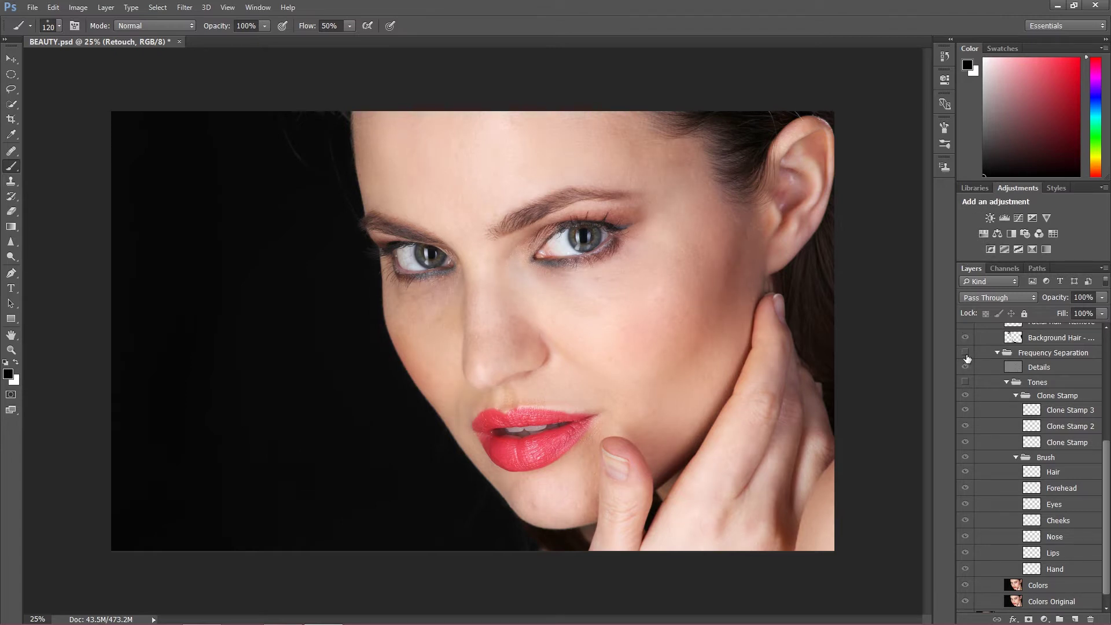
left_click(966, 353)
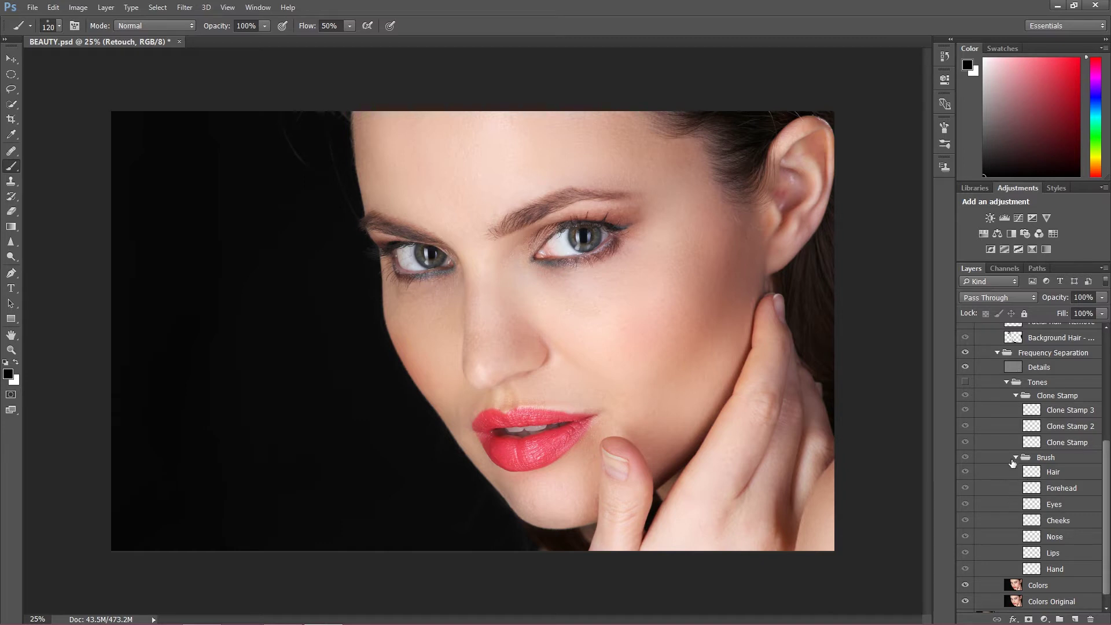
left_click(965, 382)
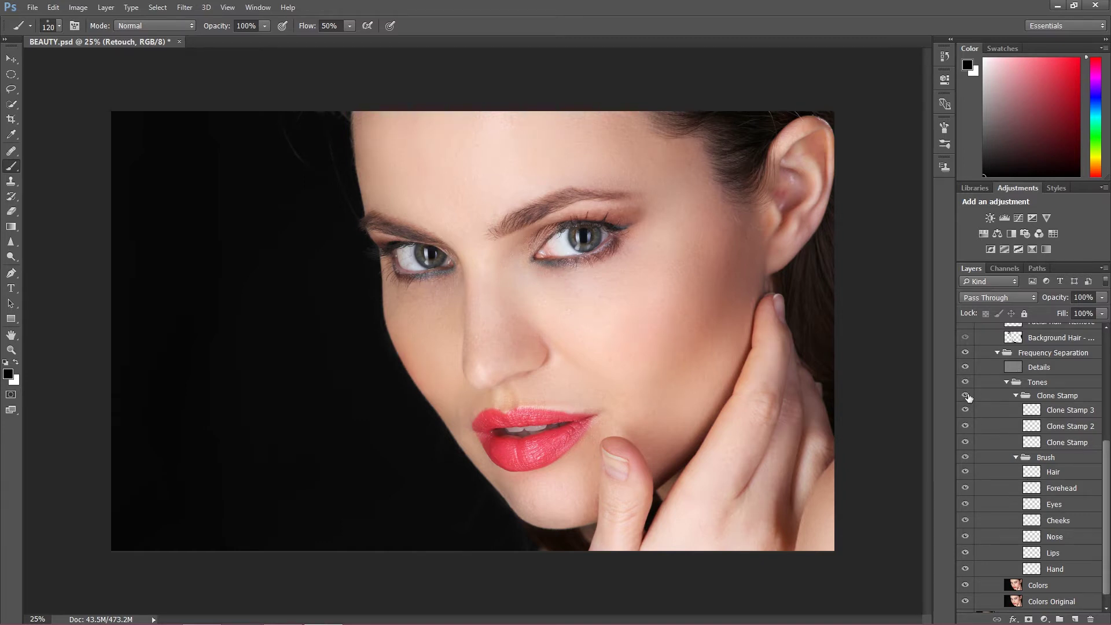
left_click(965, 396)
left_click(965, 382)
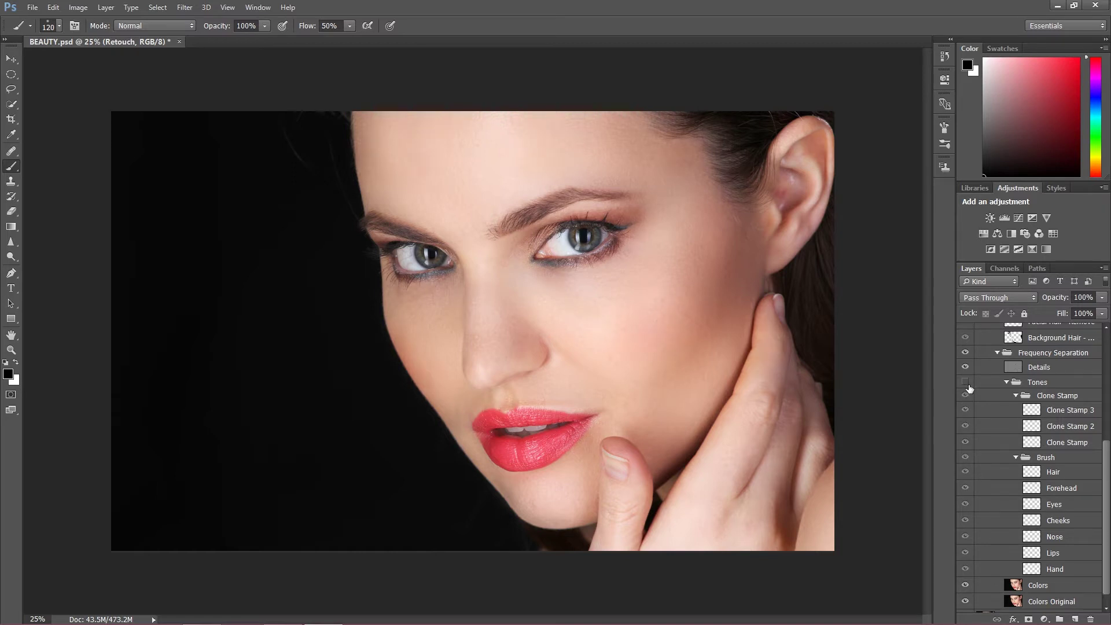
left_click(965, 382)
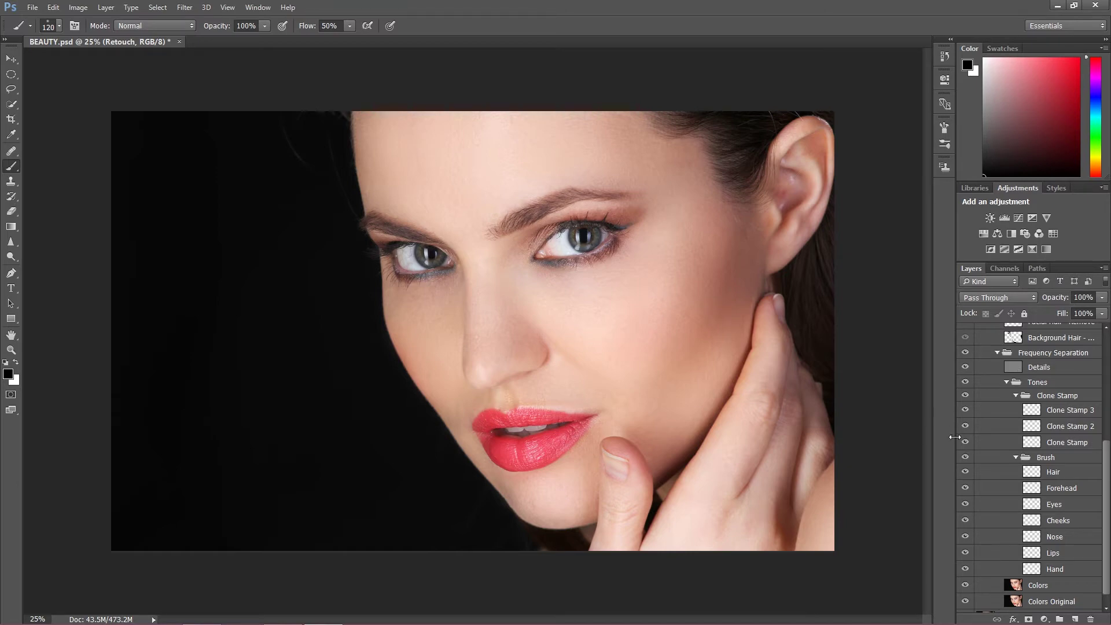
- Hide the Clone Stamp group and switch the Brush group off and on repeatedly to compare the skin tones, leaving Brush visible
left_click(965, 395)
left_click(965, 457)
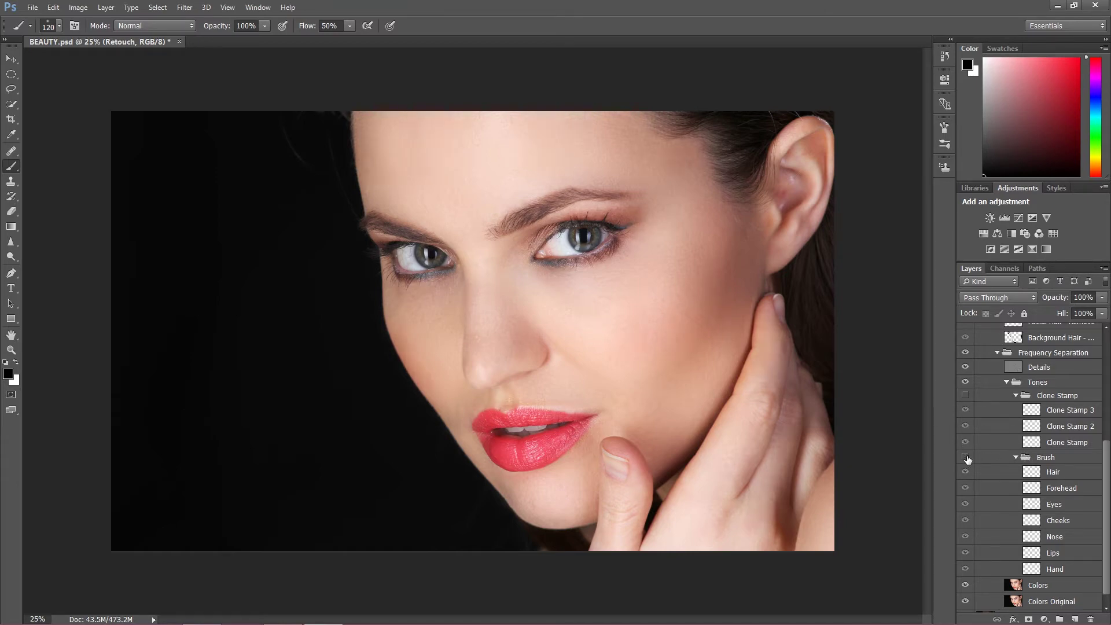
left_click(965, 457)
left_click(965, 457)
left_click(965, 457)
left_click(965, 457)
left_click(965, 457)
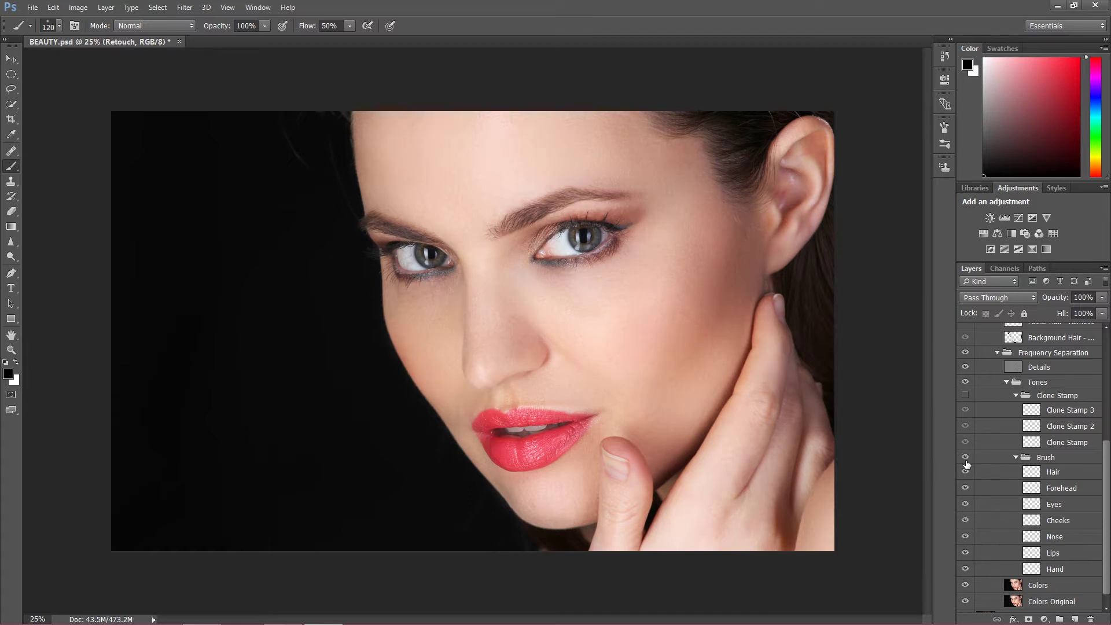
left_click(965, 457)
left_click(965, 457)
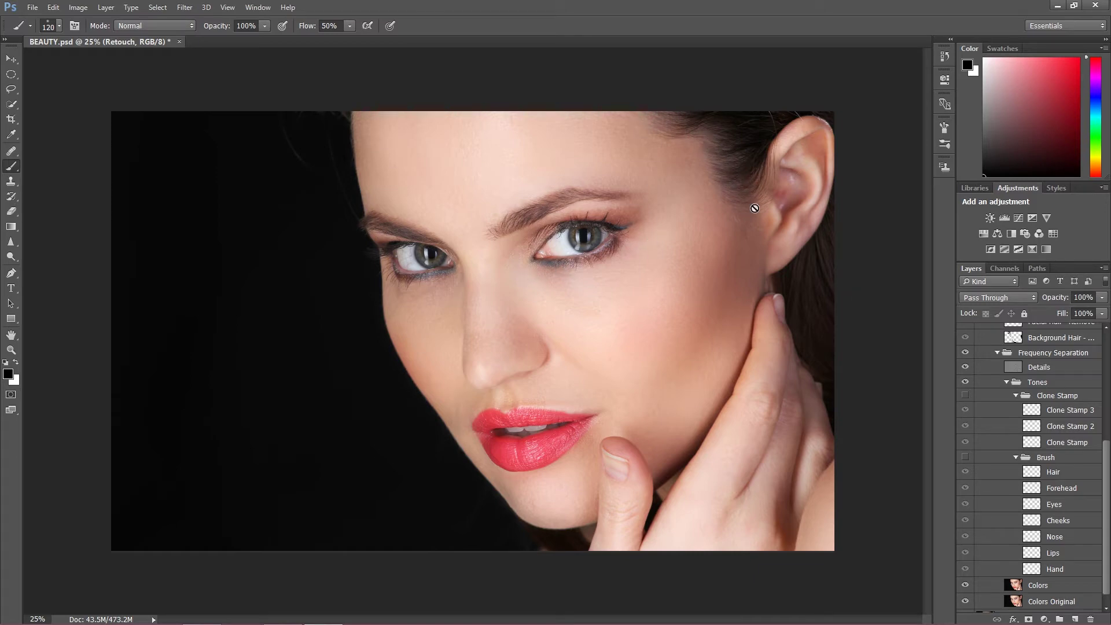
left_click(965, 458)
left_click(965, 457)
left_click(965, 458)
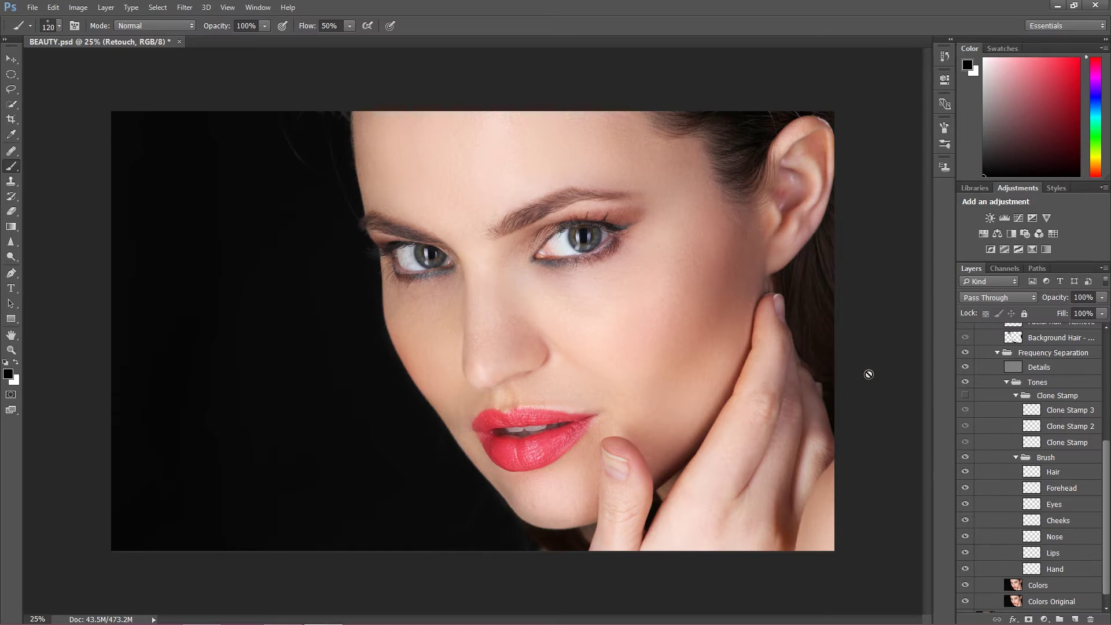
- Switch the Clone Stamp group on and off to compare its effect on the skin, leaving it visible
left_click(965, 396)
left_click(965, 396)
left_click(965, 396)
left_click(966, 396)
left_click(965, 396)
left_click(965, 396)
- Collapse the Frequency Separation group and compare the portrait with and without the Hair Retouch group, leaving it visible
scroll(1107, 463, "up", 3)
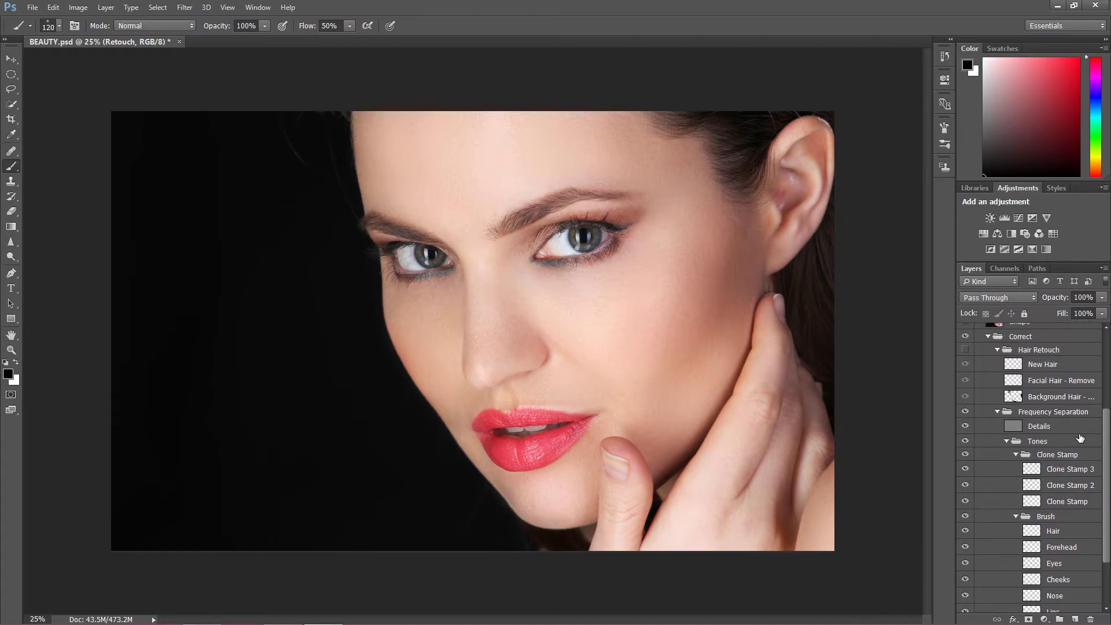
left_click(997, 412)
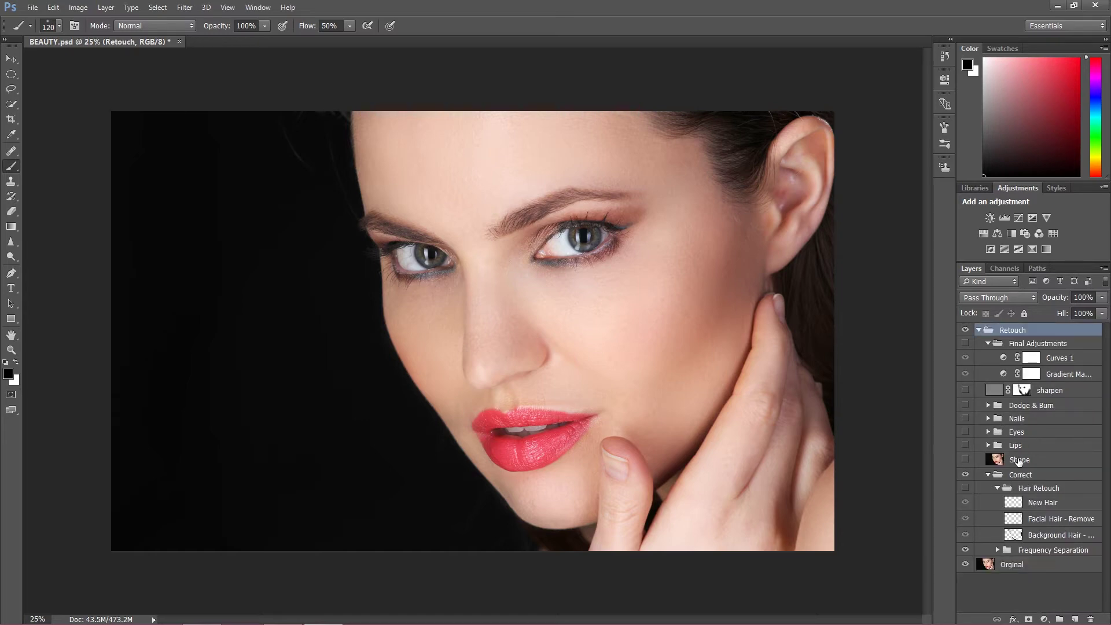
left_click(998, 559)
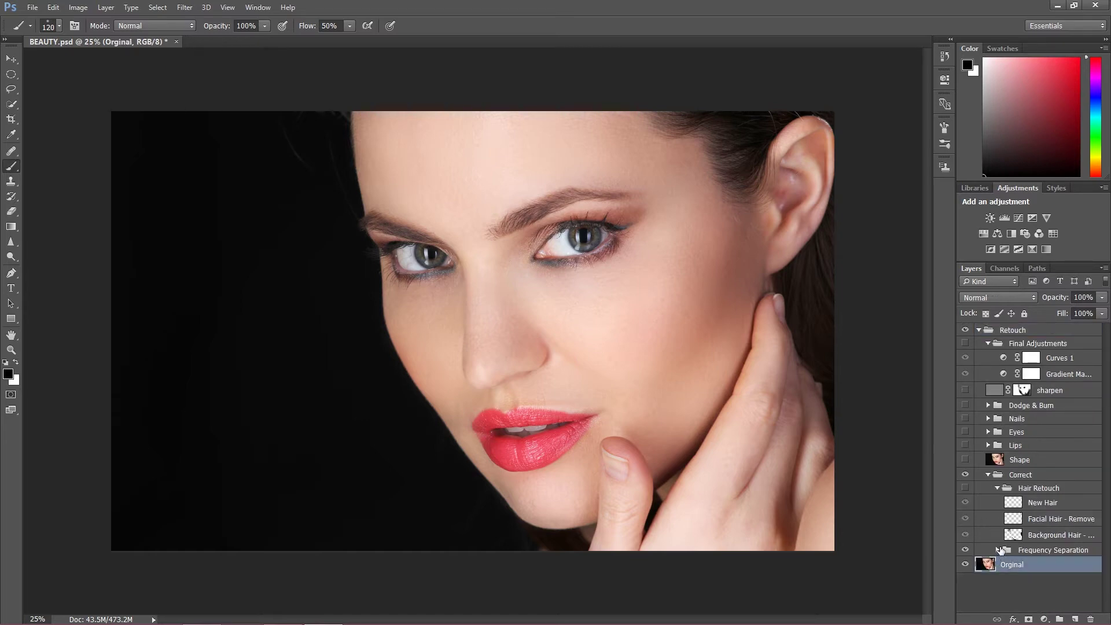
left_click(965, 488)
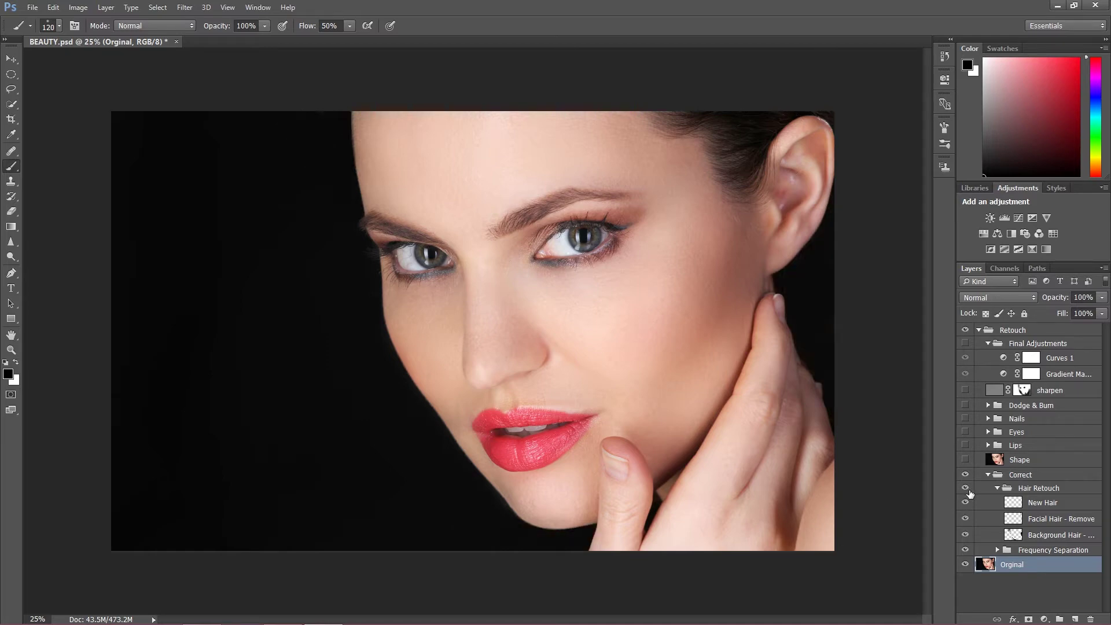
left_click(965, 488)
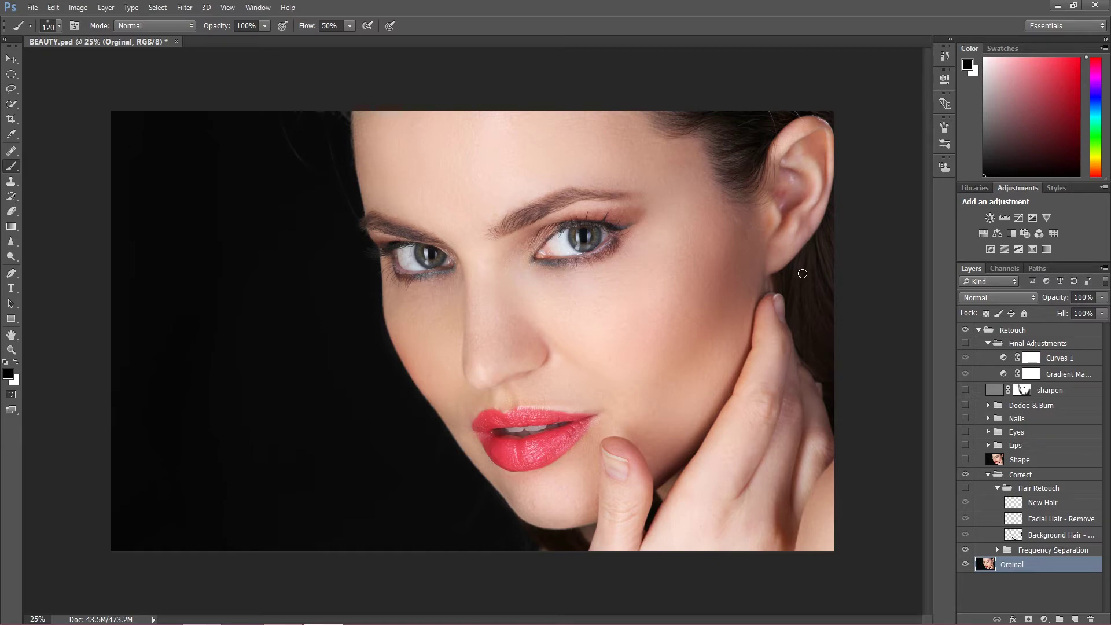
left_click(965, 489)
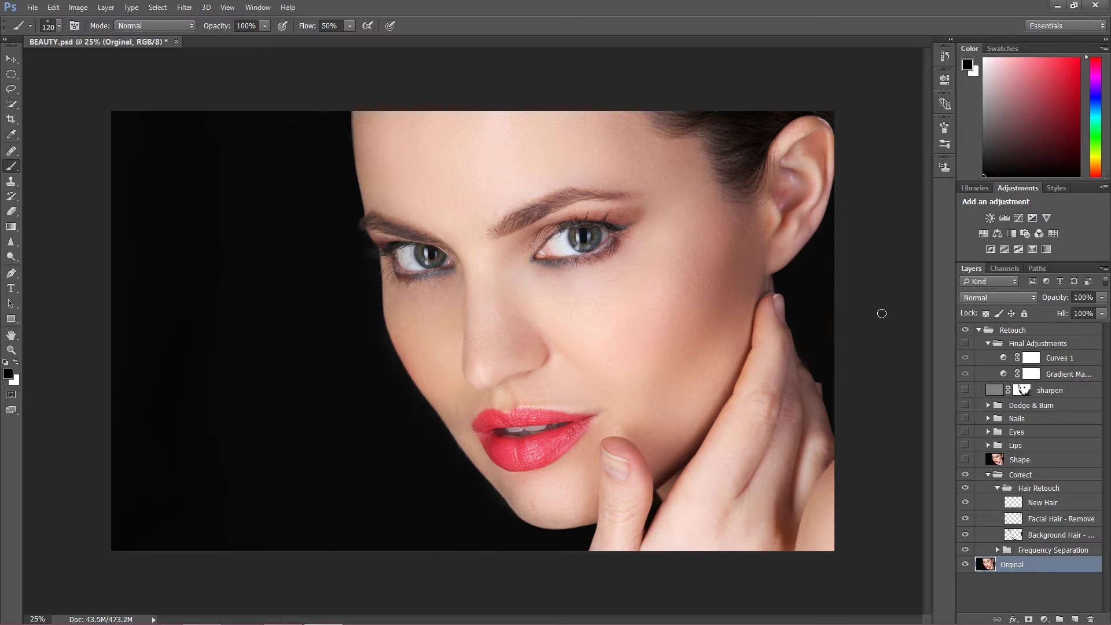
left_click(965, 487)
left_click(966, 488)
- Check the effect of the New Hair layer by switching its visibility, and collapse the Correct group
left_click(966, 500)
left_click(966, 500)
left_click(988, 475)
left_click(988, 475)
left_click(965, 502)
left_click(966, 502)
left_click(988, 475)
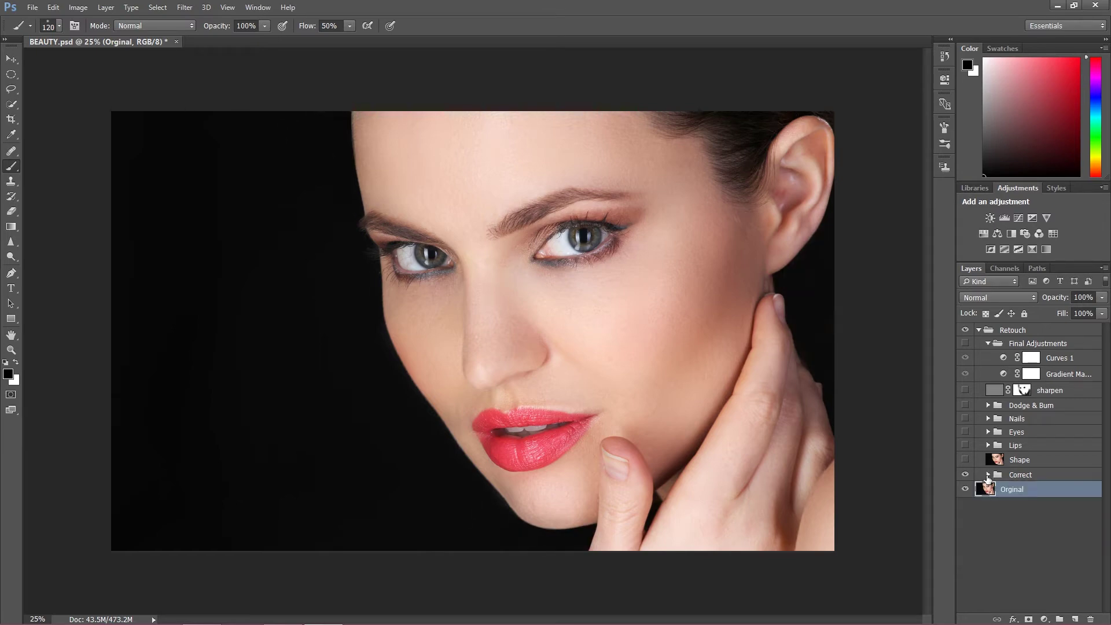
left_click(988, 475)
left_click(988, 475)
- Turn on the Shape layer, comparing the face with and without it
left_click(965, 460)
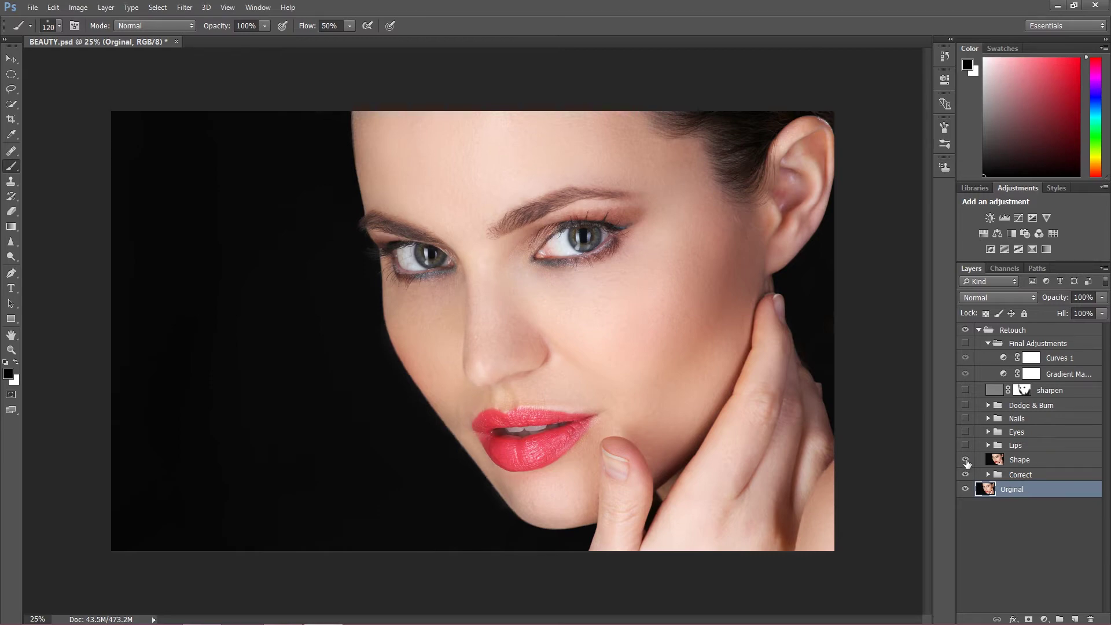
left_click(965, 460)
left_click(965, 460)
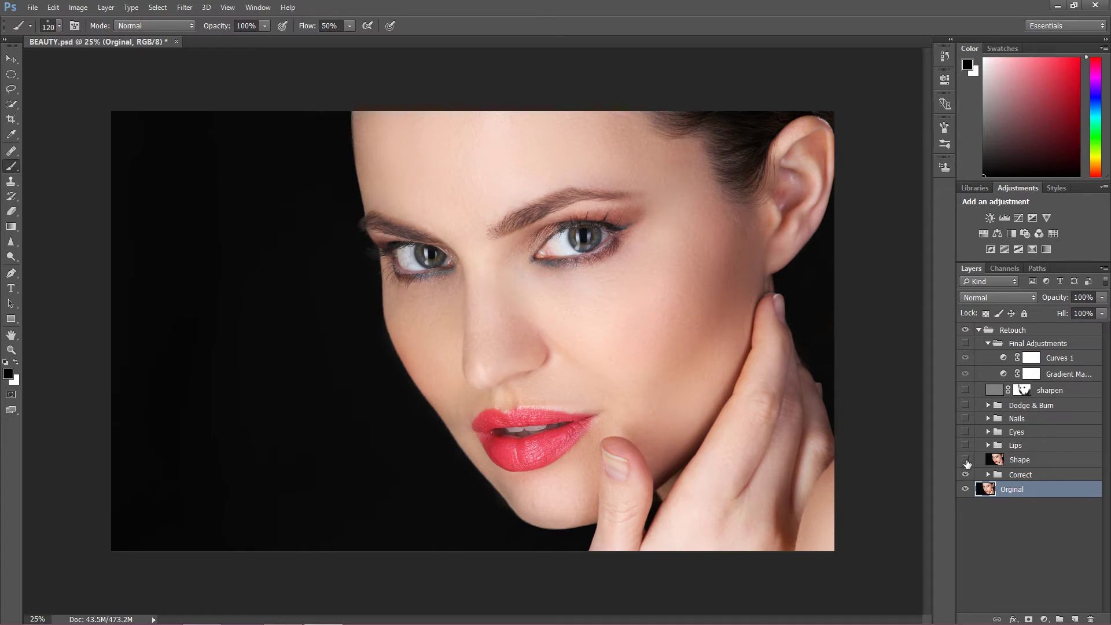
left_click(965, 459)
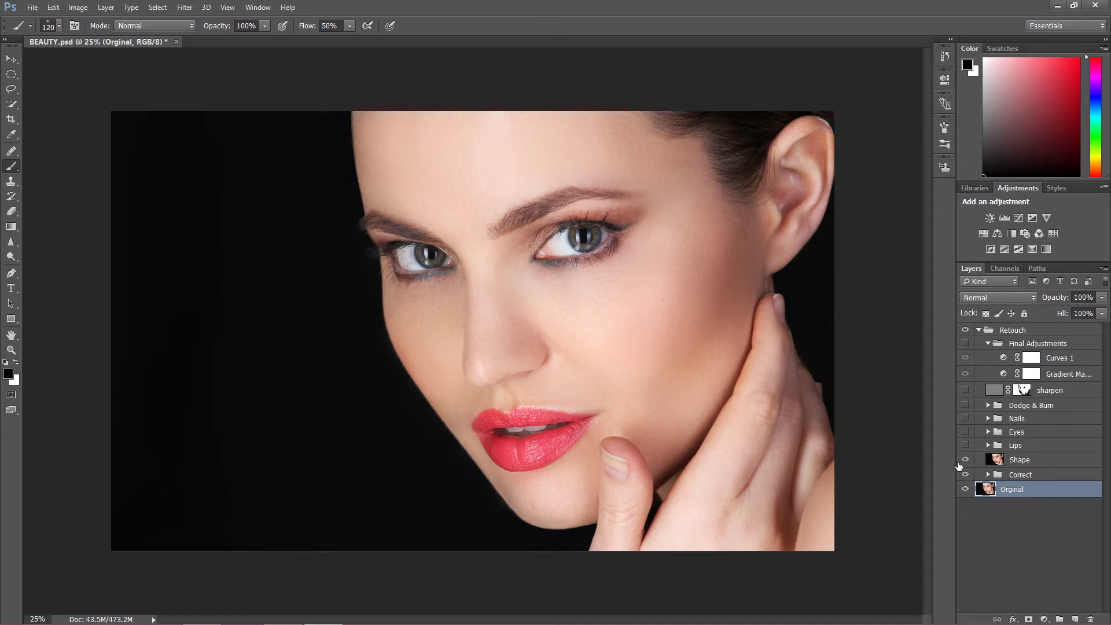
left_click(966, 461)
left_click(965, 460)
- Show the Lips group and expand it with the mouth in close-up
key("ctrl+plus")
key("ctrl+plus")
key("ctrl+plus")
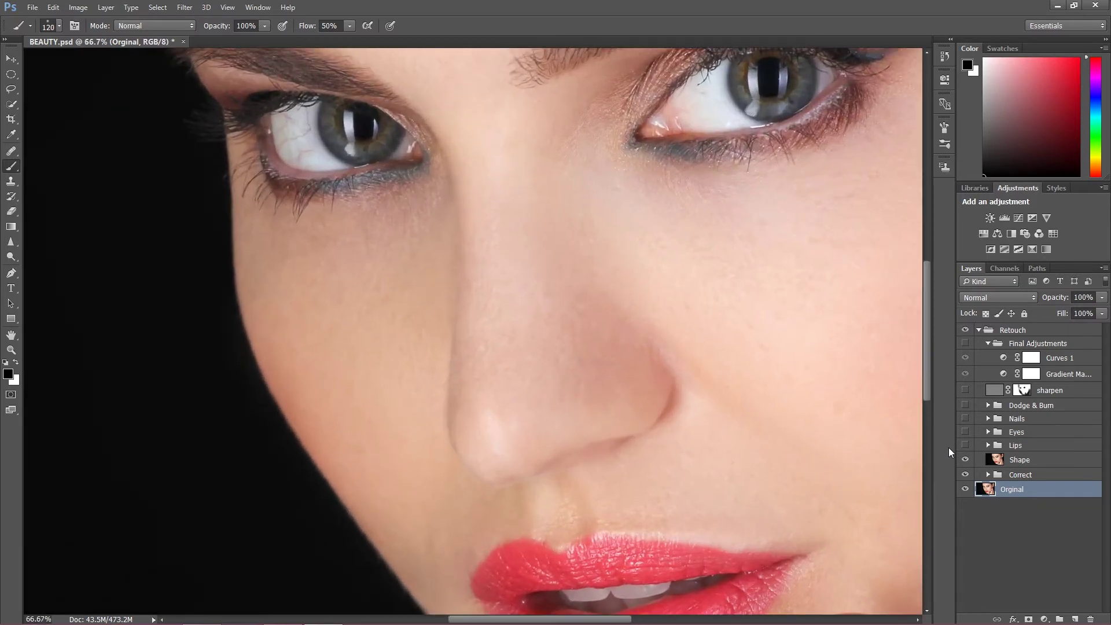
left_click_drag(832, 386, 810, 280)
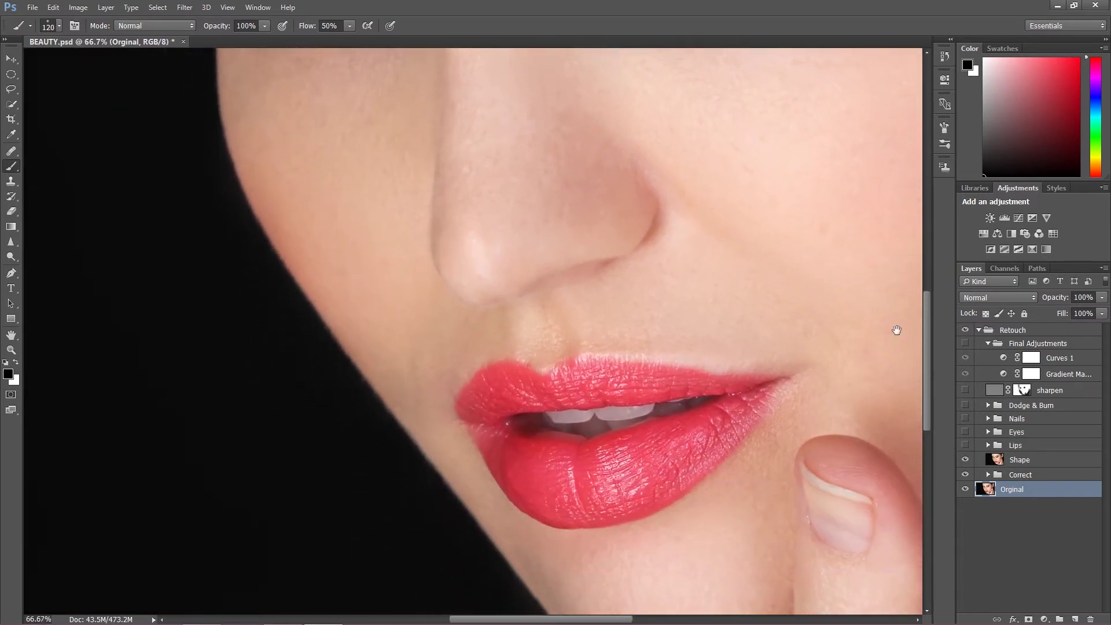
left_click(965, 445)
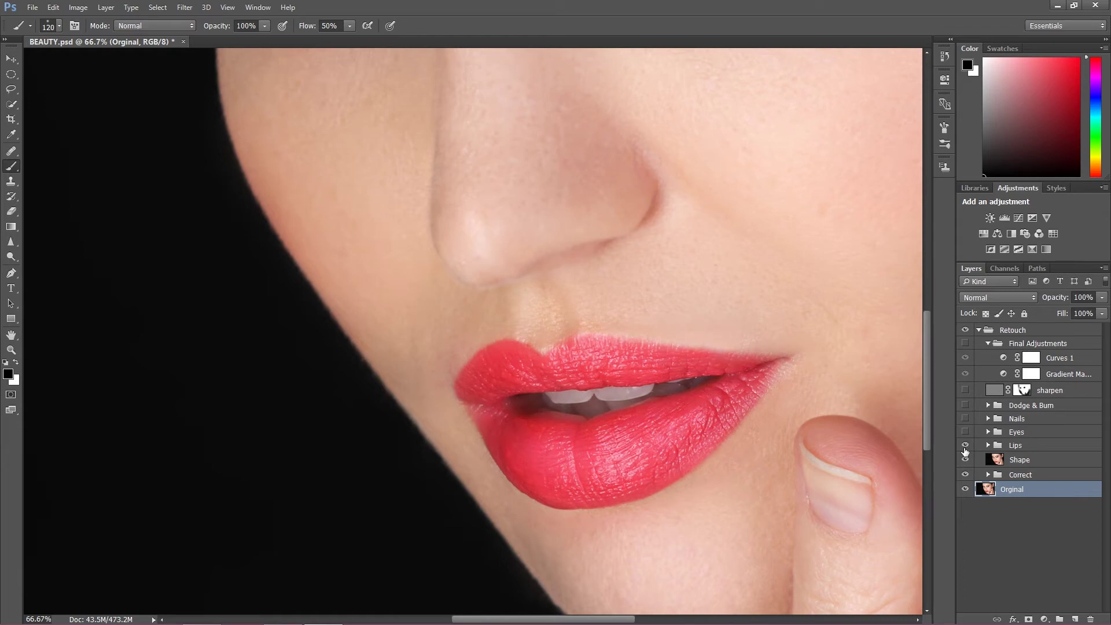
left_click(987, 445)
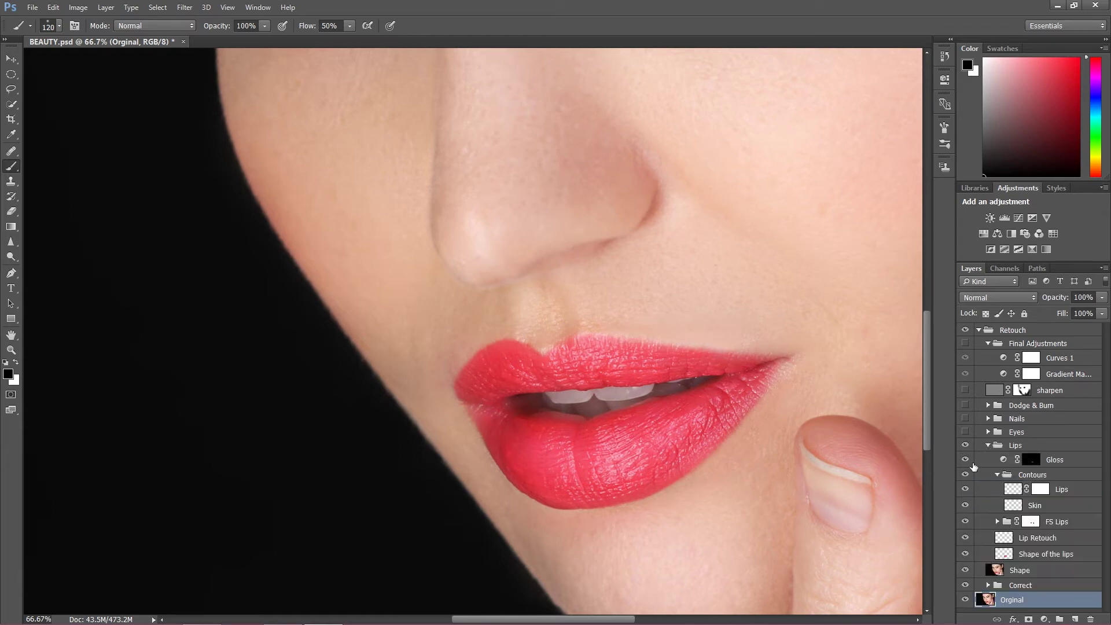
- Hide Gloss, Contours, FS Lips, Lip Retouch and Shape of the lips inside the Lips group
left_click(965, 459)
left_click(965, 475)
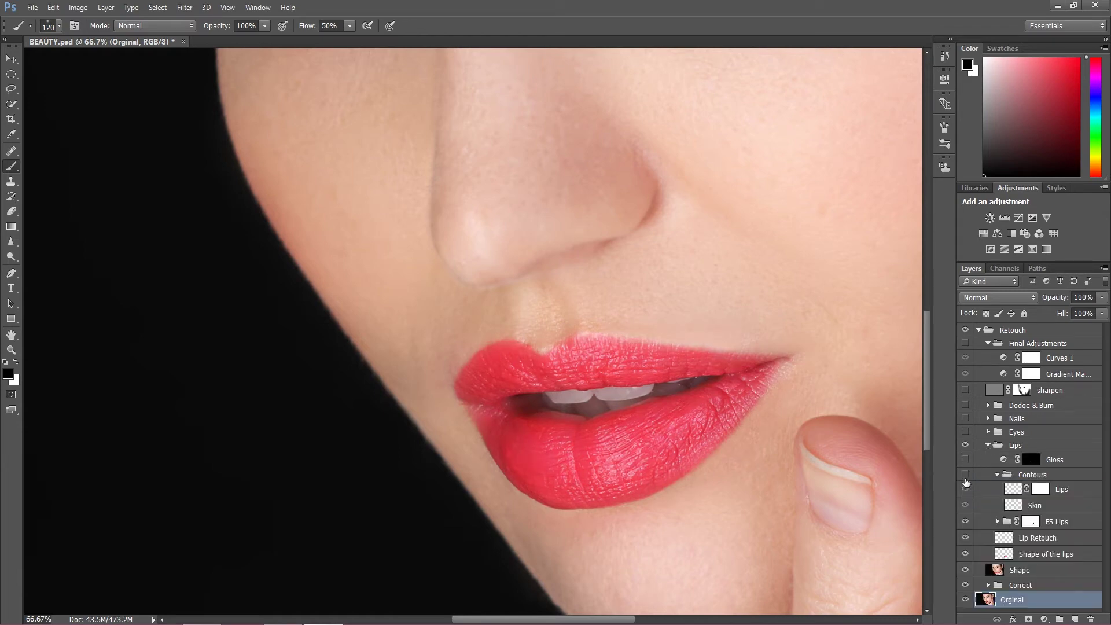
left_click(965, 522)
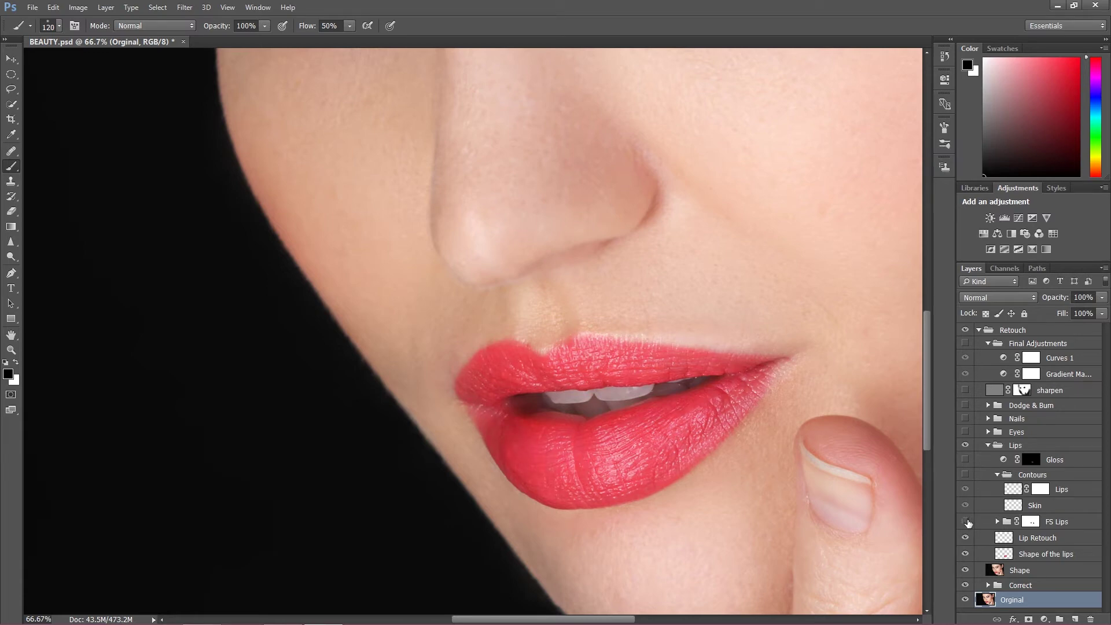
left_click(965, 538)
left_click(967, 555)
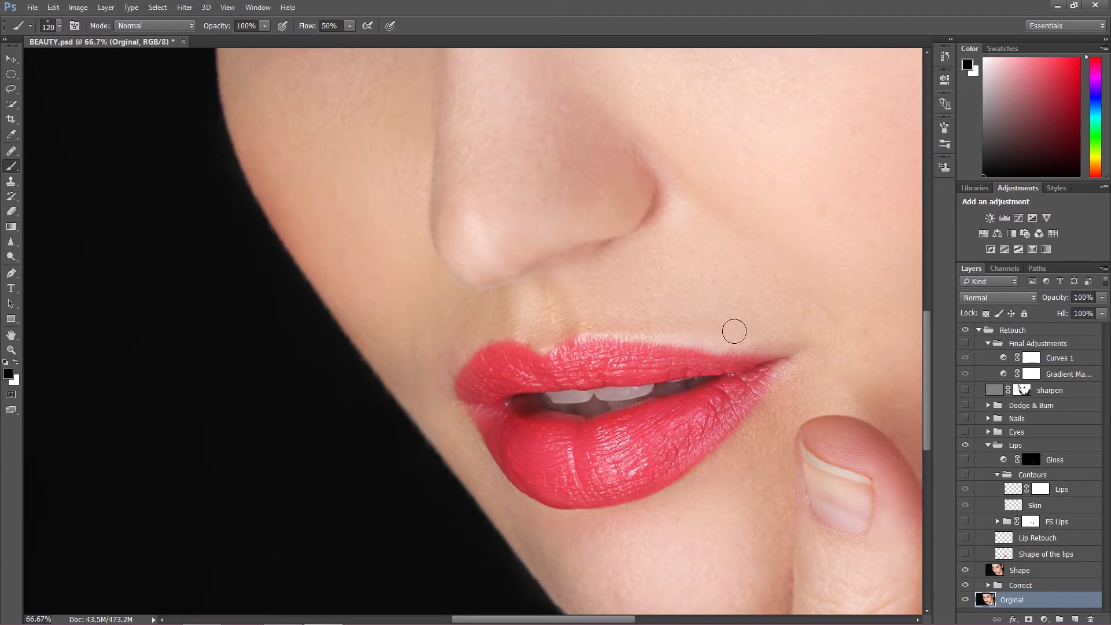
- Turn on the Shape of the lips layer, comparing the mouth with and without it
left_click(965, 554)
left_click(966, 555)
left_click(965, 554)
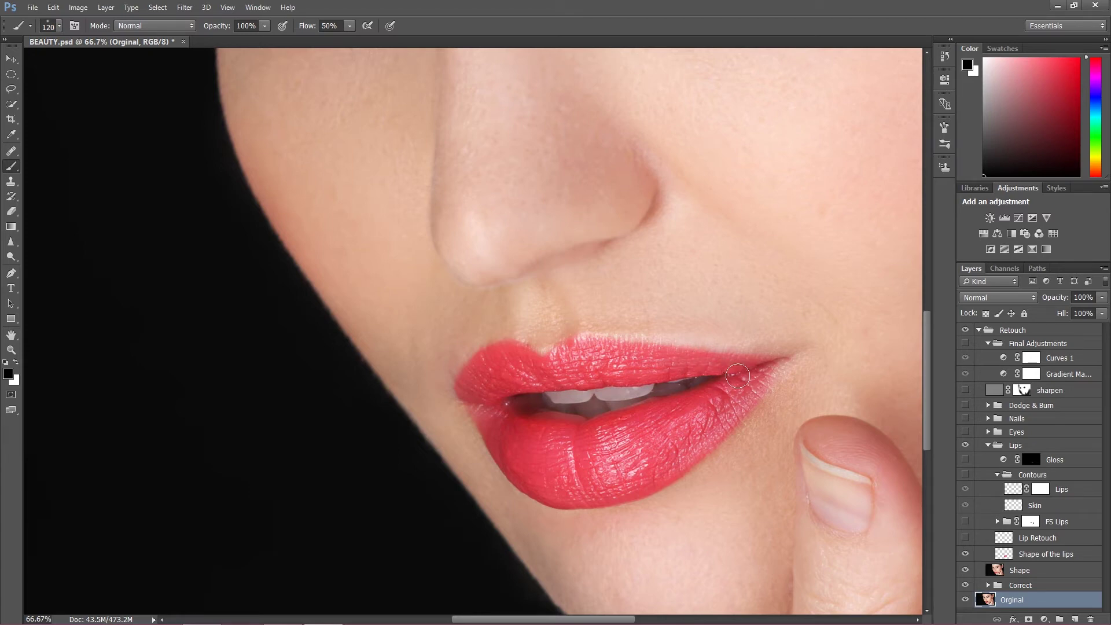
left_click(964, 554)
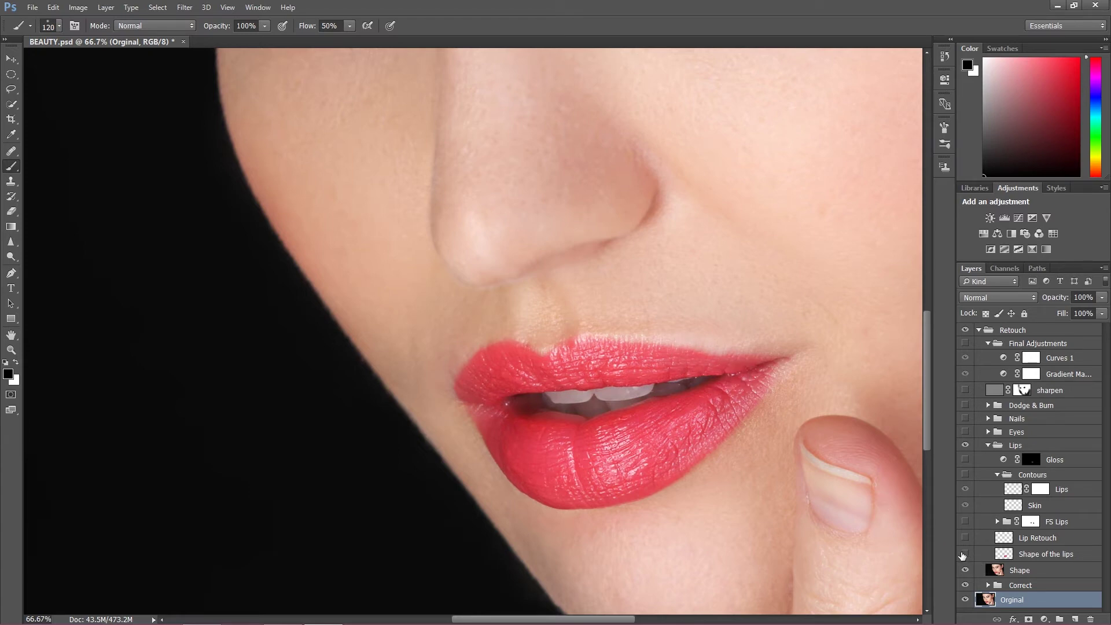
left_click(963, 554)
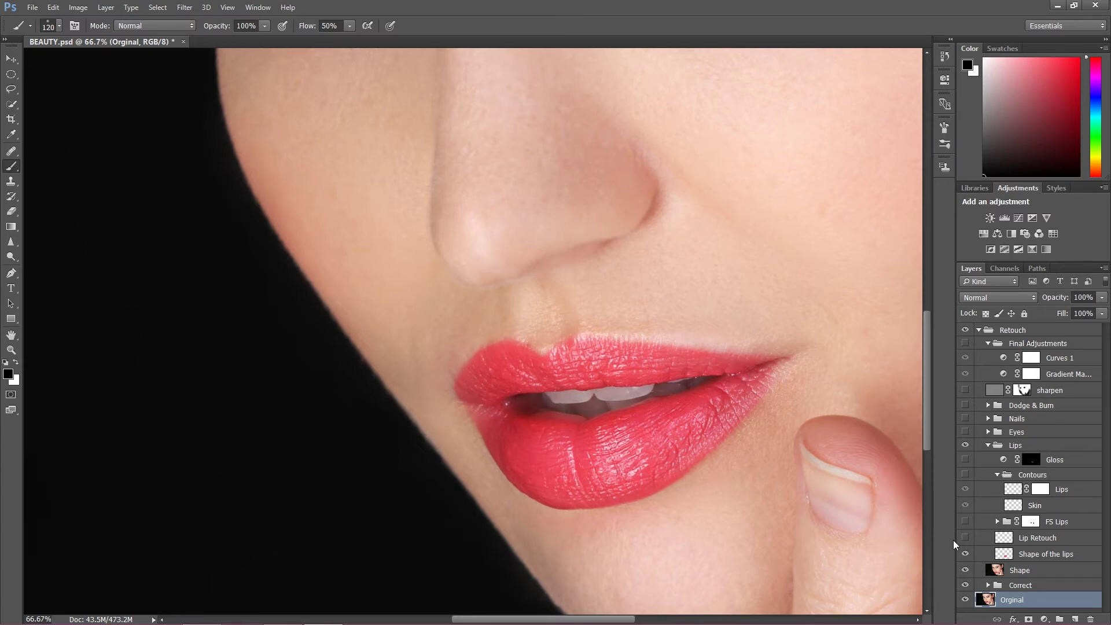
- Turn on the Lip Retouch layer, comparing its effect, and show and expand the FS Lips group
left_click(965, 540)
left_click(968, 541)
left_click(966, 540)
left_click(965, 522)
left_click(996, 522)
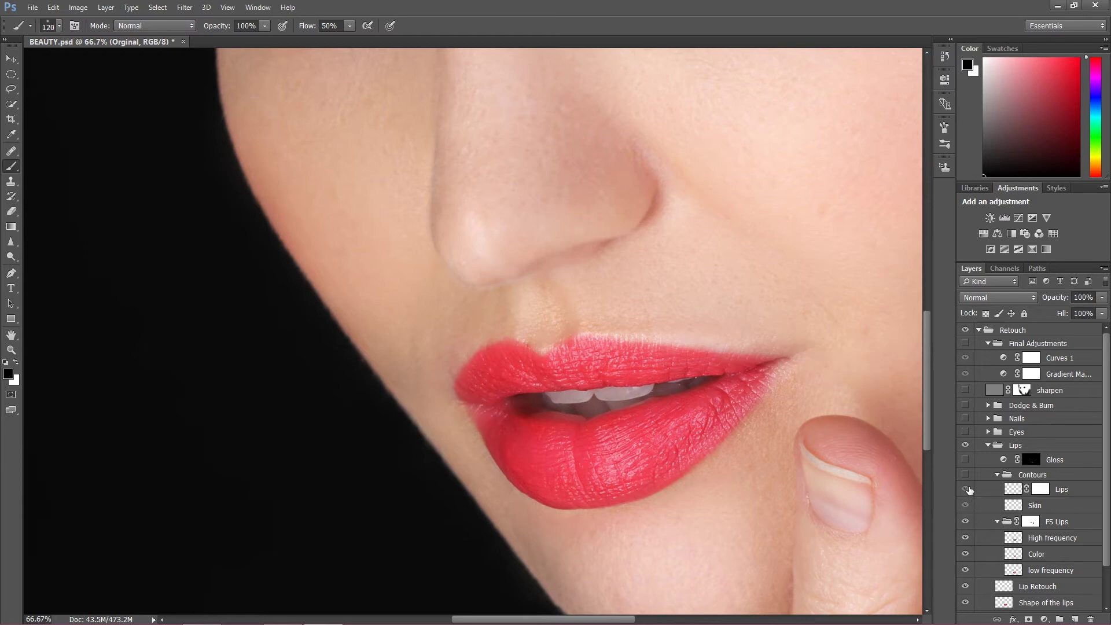
- Turn on the Contours group of the lips, comparing the mouth with and without it, and show the Gloss layer
left_click(965, 475)
left_click(965, 475)
left_click(965, 475)
left_click(965, 475)
left_click(966, 475)
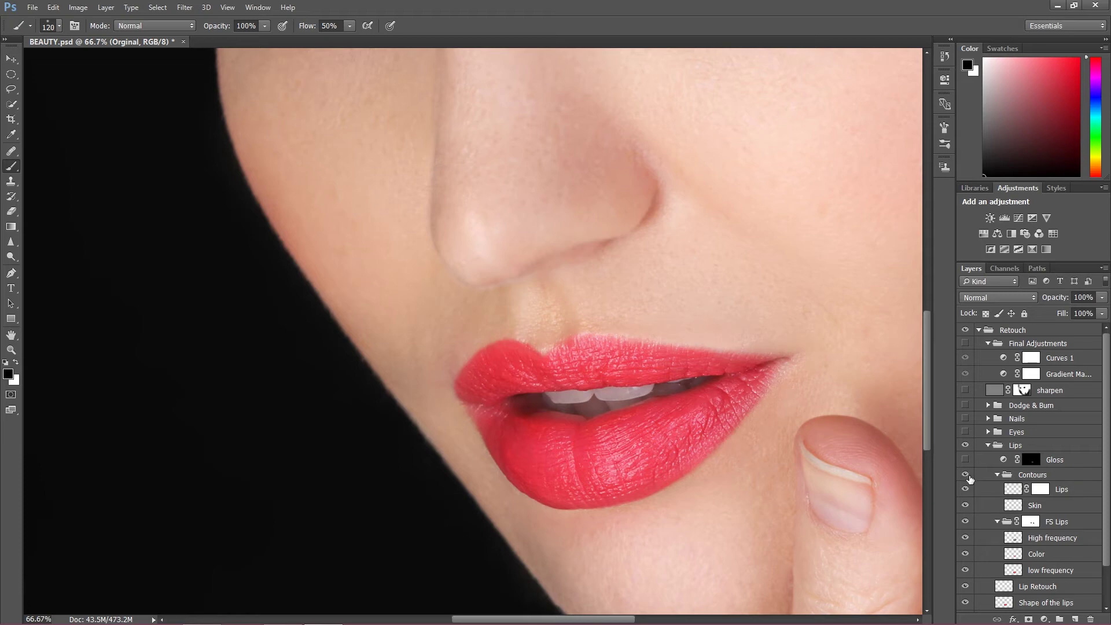
left_click(965, 475)
left_click(966, 475)
left_click(965, 460)
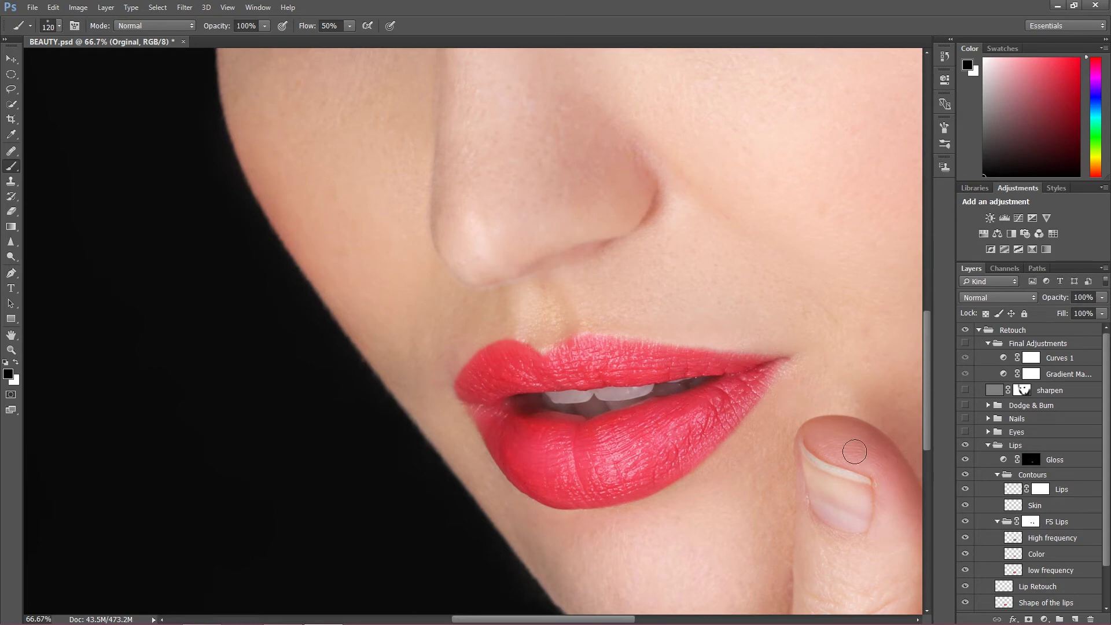
- Expand and show the Eyes group with both eyes in close-up
key("ctrl+minus")
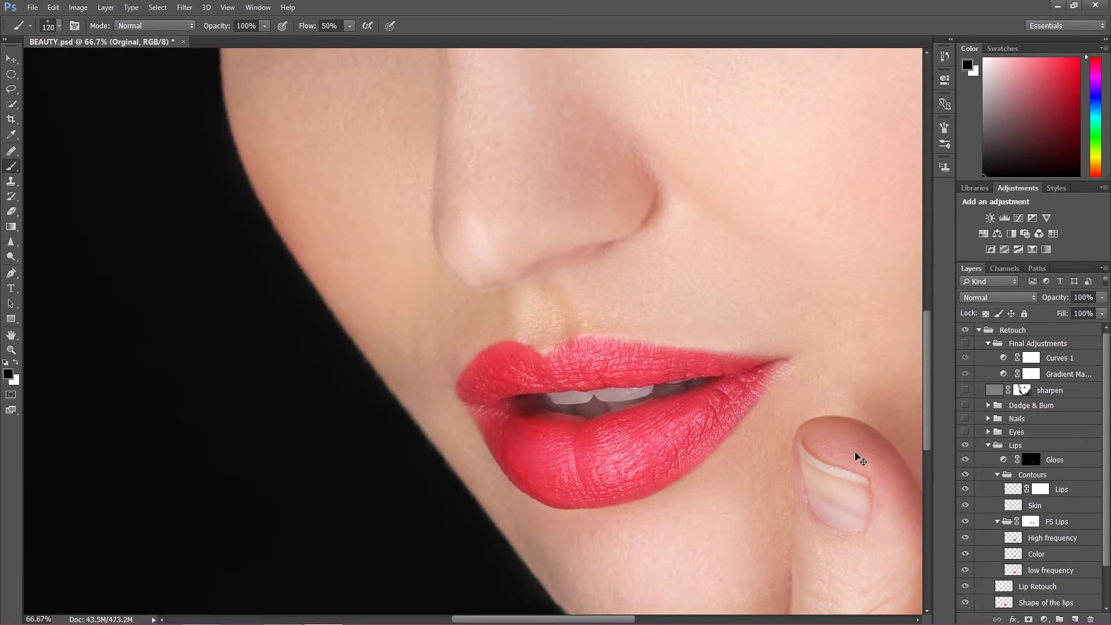
key("ctrl+minus")
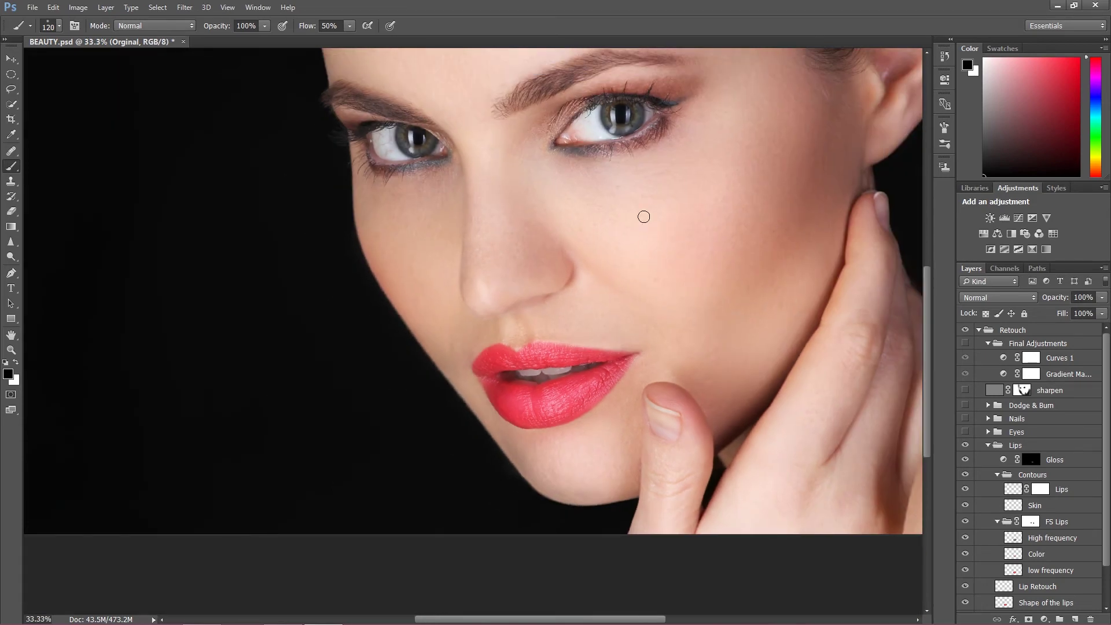
left_click_drag(650, 201, 603, 350)
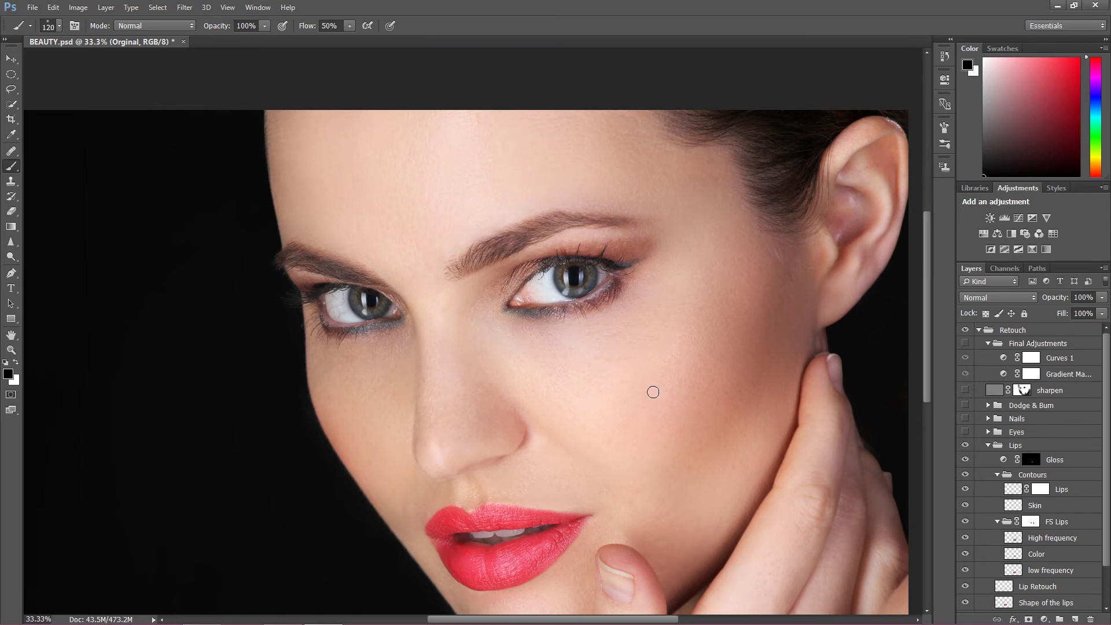
key("ctrl+plus")
left_click_drag(661, 389, 661, 389)
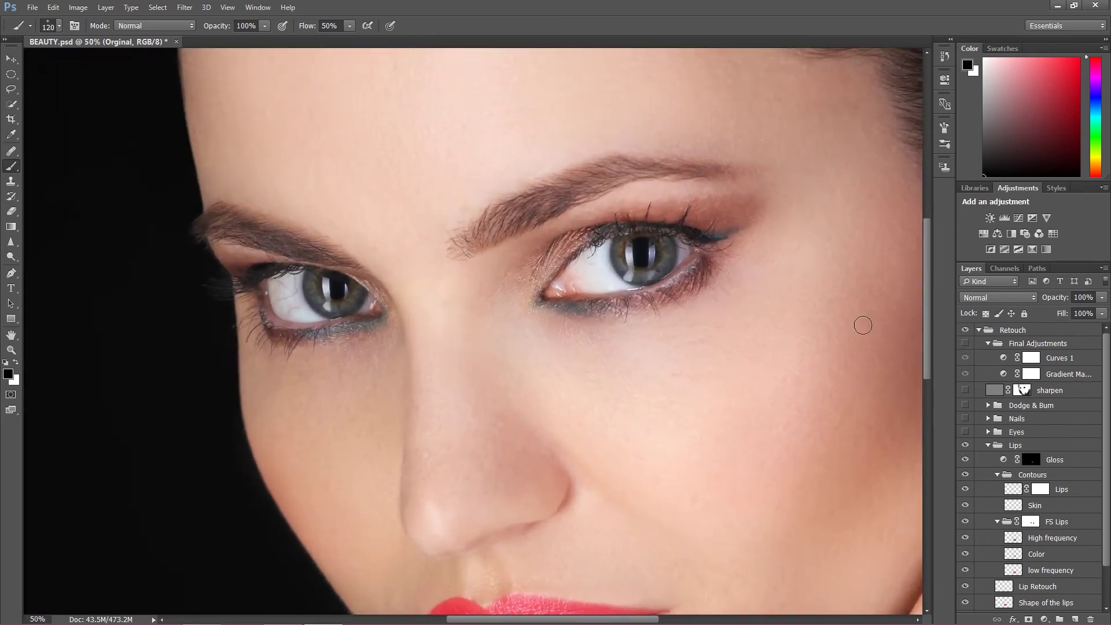
left_click(989, 433)
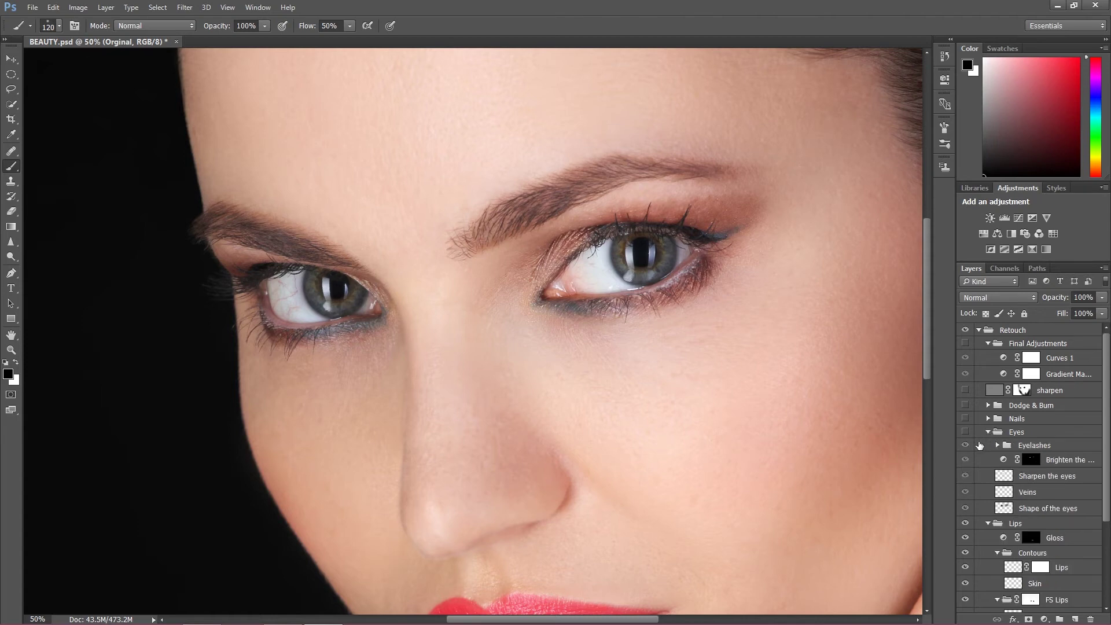
left_click(965, 432)
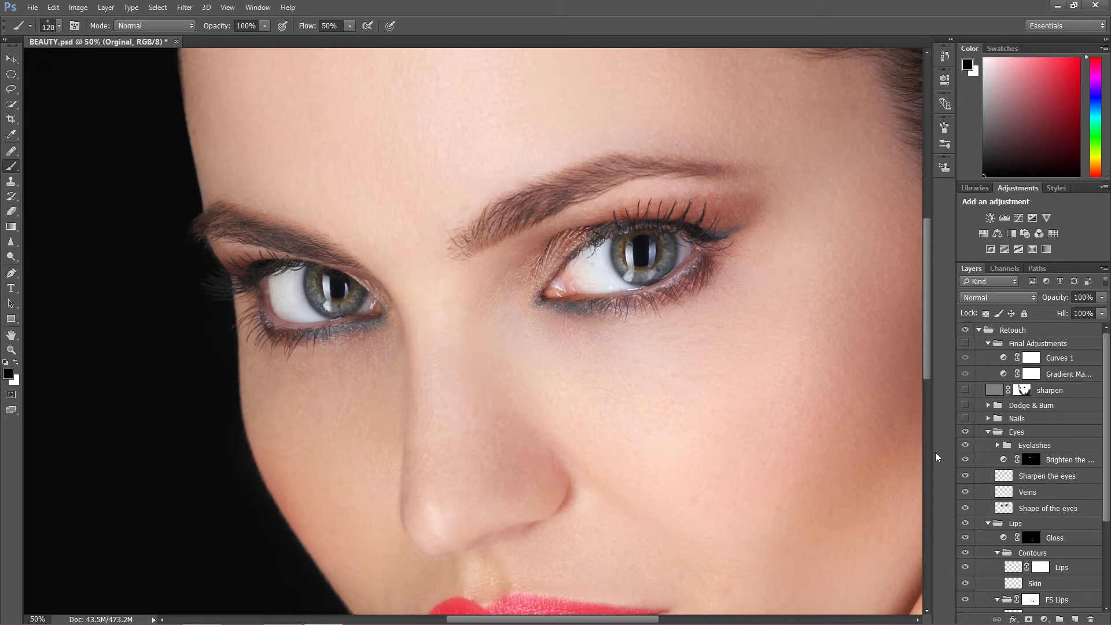
- Hide Eyelashes, the Brighten layer, Sharpen the eyes, Veins and Shape of the eyes inside the Eyes group
left_click(966, 459)
left_click(965, 445)
left_click(965, 475)
left_click(965, 492)
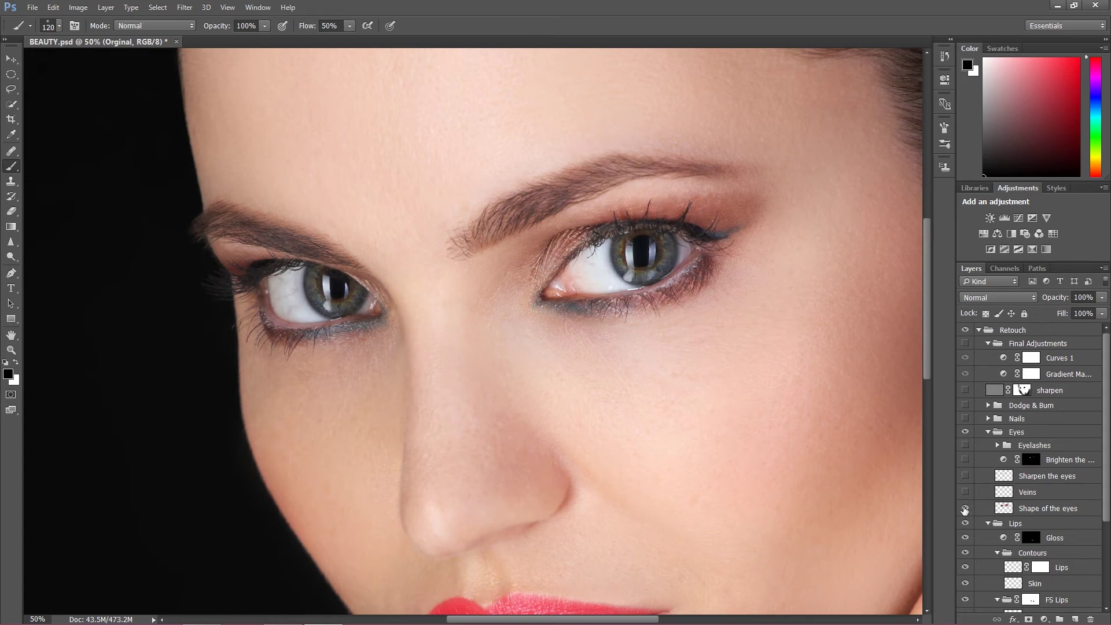
left_click(965, 508)
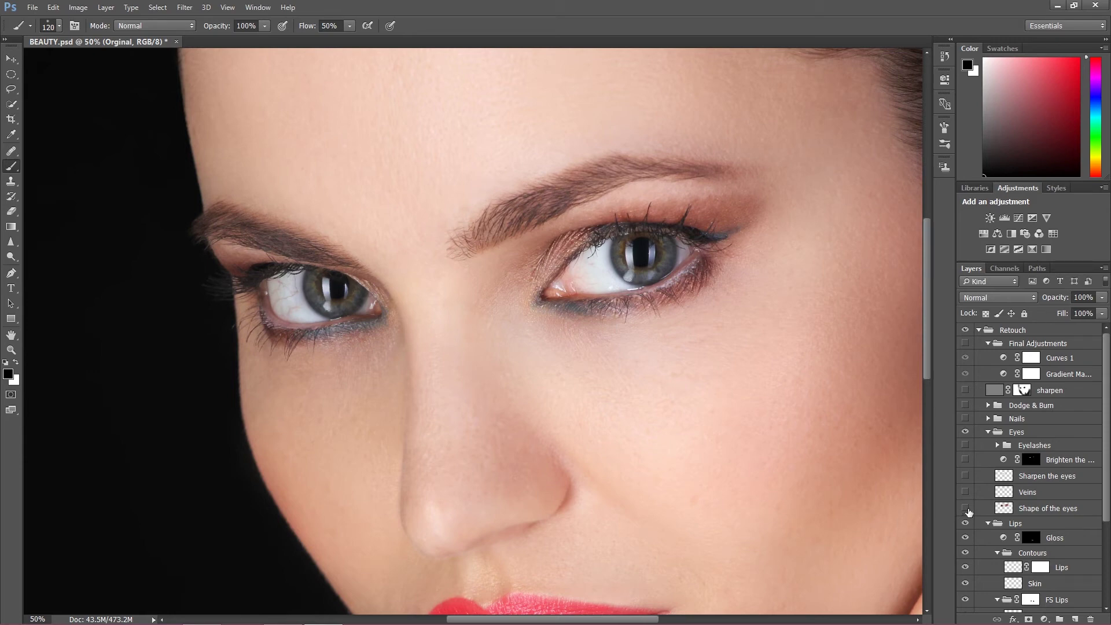
- Turn on the Shape of the eyes layer, comparing the eyes with and without it
left_click(965, 508)
left_click(965, 508)
left_click(966, 507)
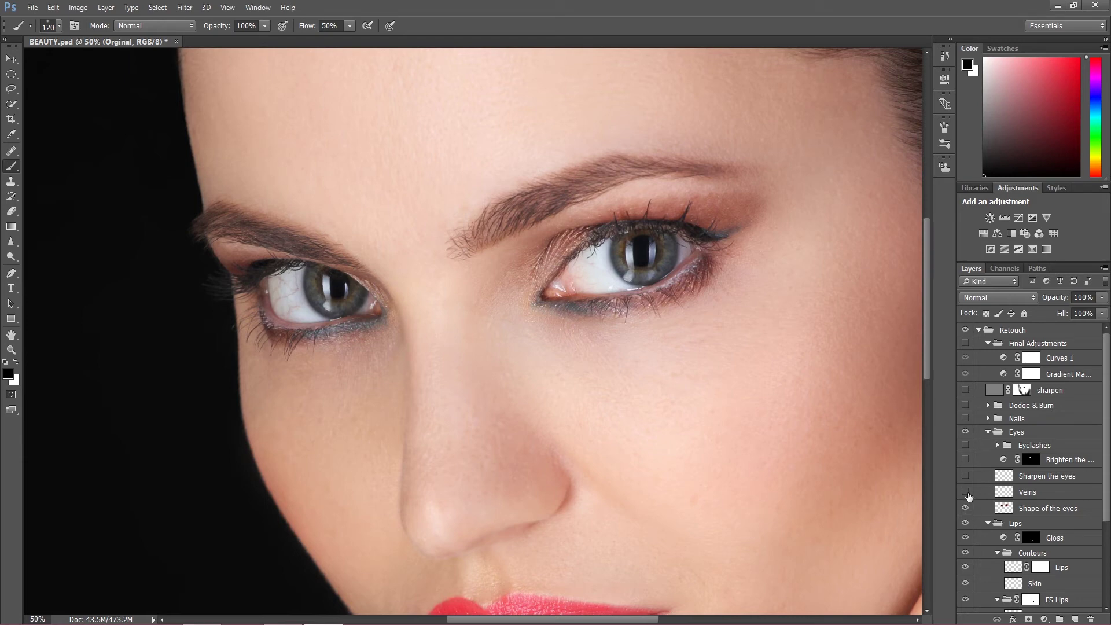
- Turn on the Veins layer, switching it repeatedly to compare the whites of the eyes
left_click(966, 492)
left_click(965, 492)
left_click(966, 494)
left_click(965, 493)
left_click(965, 493)
left_click(965, 493)
left_click(965, 493)
left_click(965, 493)
left_click(965, 493)
- Show Sharpen the eyes and the Brighten layer, and turn on the Eyelashes group, comparing the lashes with and without it
left_click(965, 477)
left_click(966, 460)
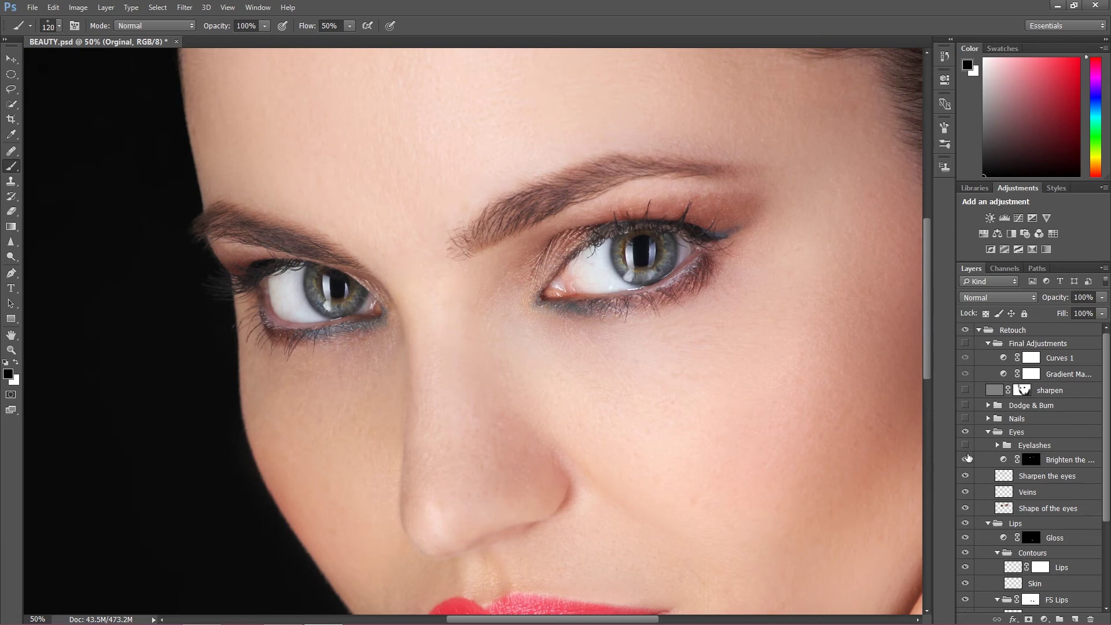
left_click(965, 445)
left_click(966, 446)
left_click(965, 447)
- Expand and turn on the Nails group, comparing the thumbnail with and without it
left_click_drag(686, 492, 663, 382)
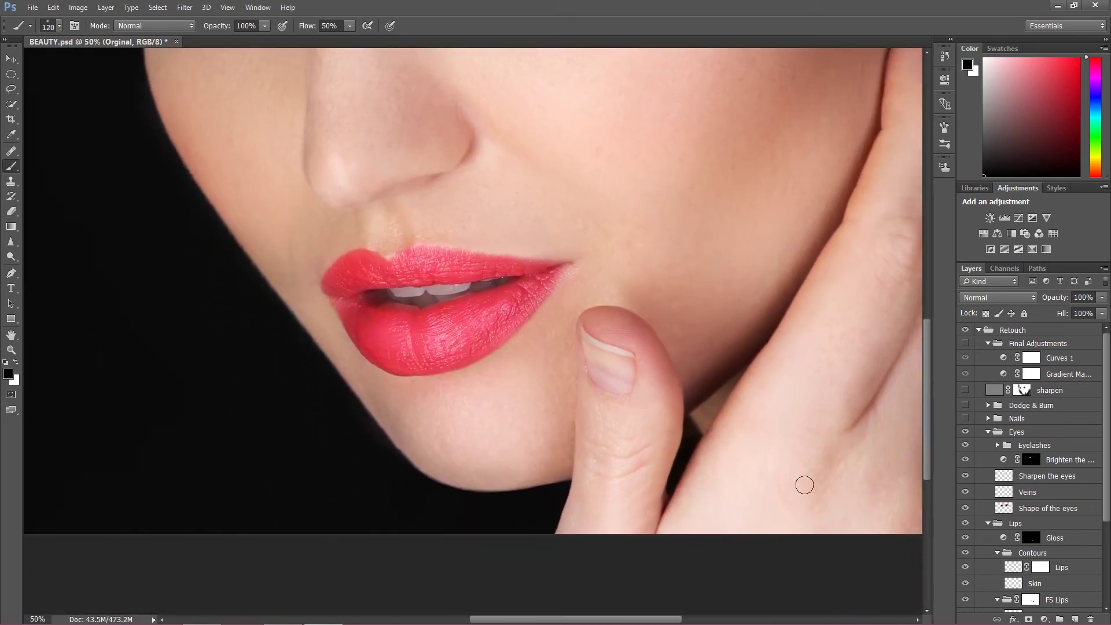
left_click(992, 420)
left_click(988, 419)
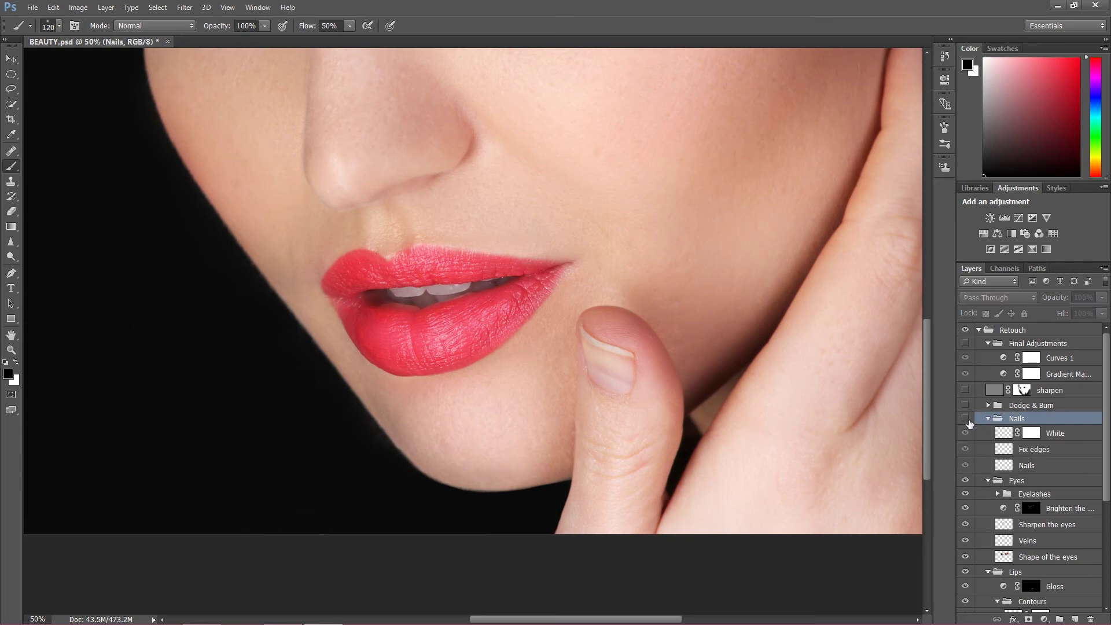
left_click(964, 420)
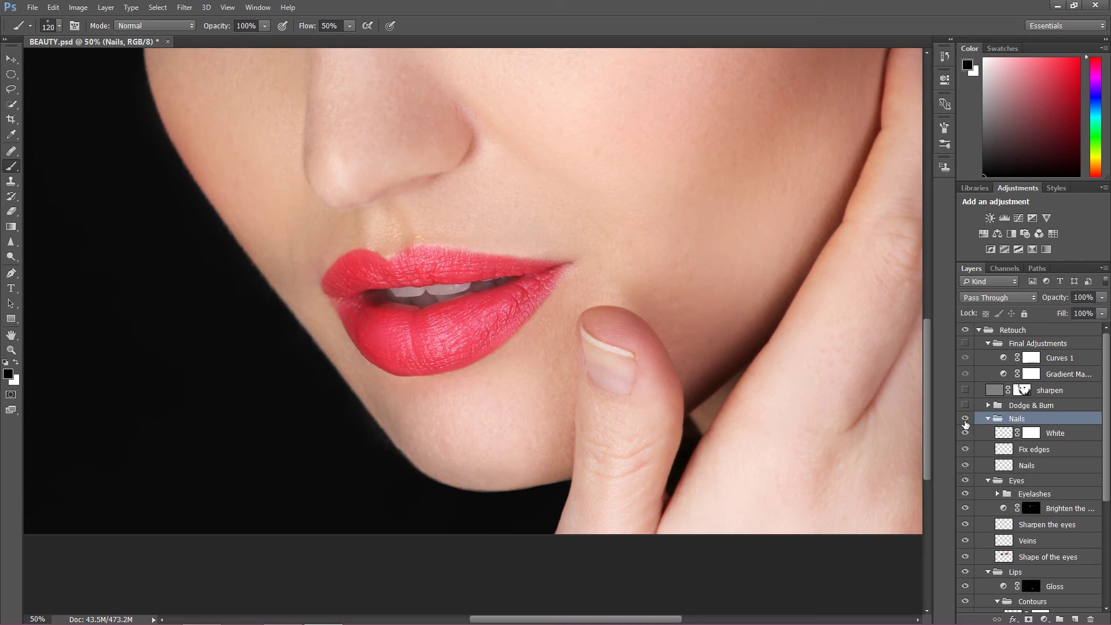
left_click(965, 420)
left_click(965, 420)
- Show and expand the Dodge & Burn group, and hide its Contours and Fixes subgroups
key("ctrl+minus")
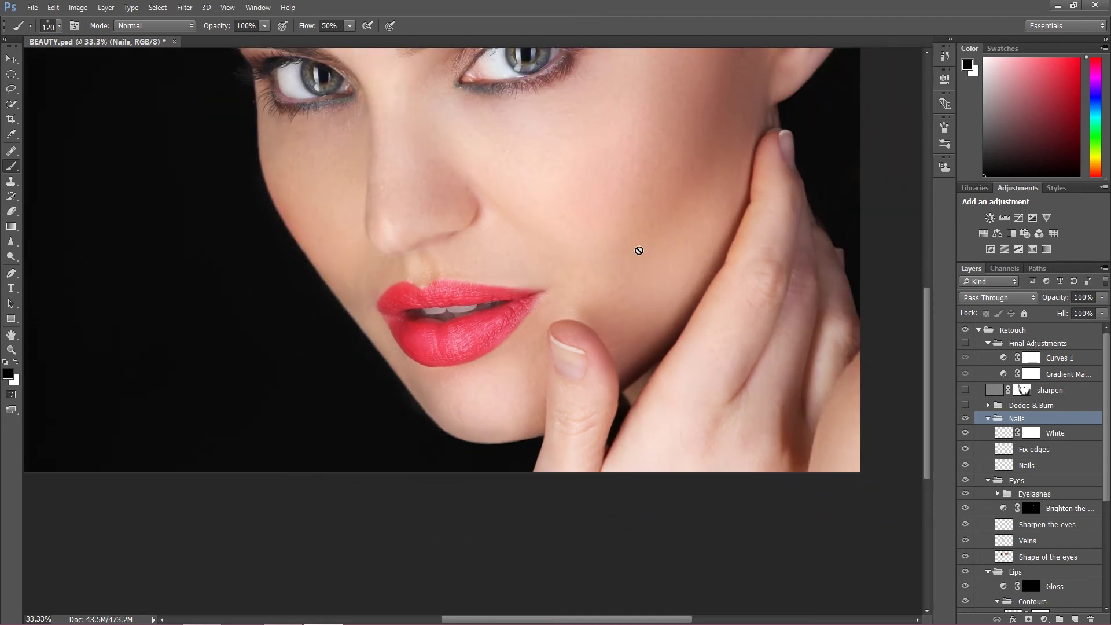
left_click_drag(637, 252, 612, 372)
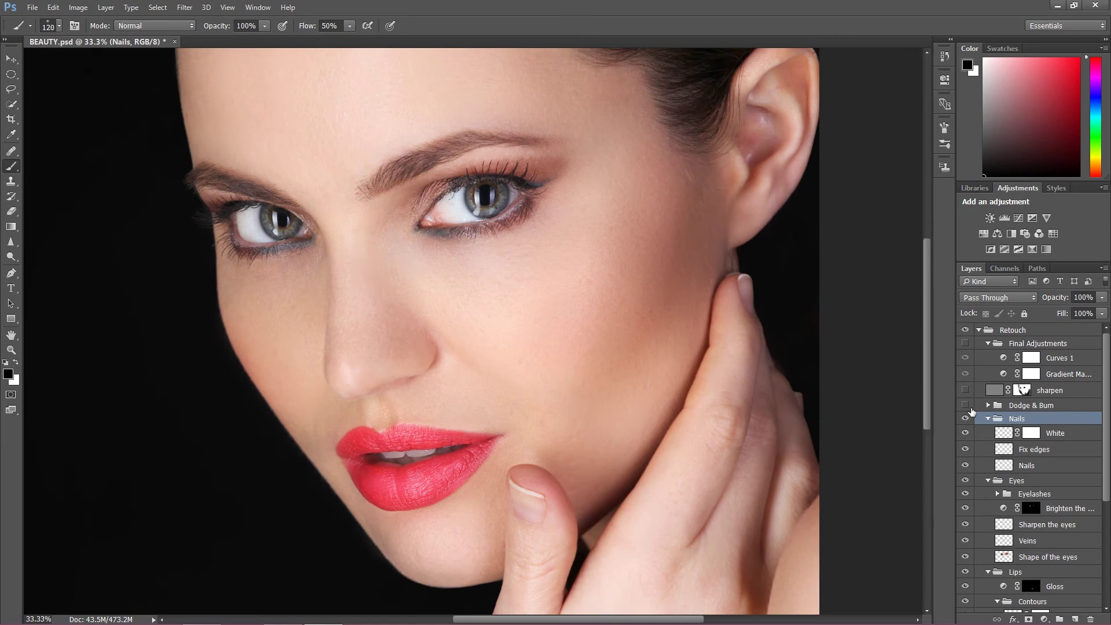
left_click(965, 404)
left_click(987, 405)
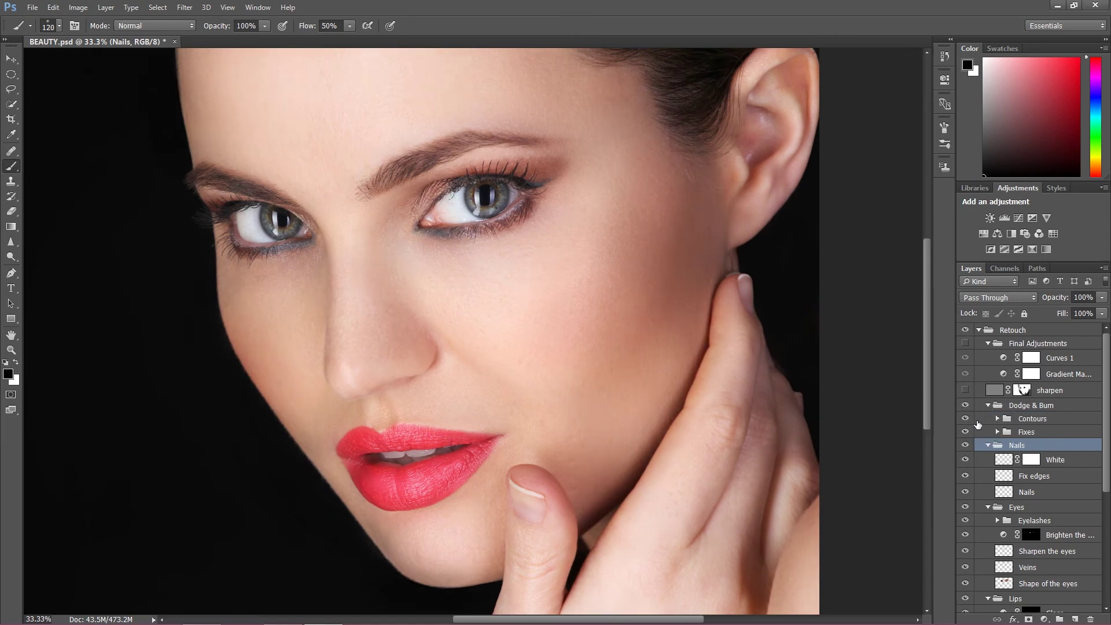
left_click(966, 417)
left_click(965, 432)
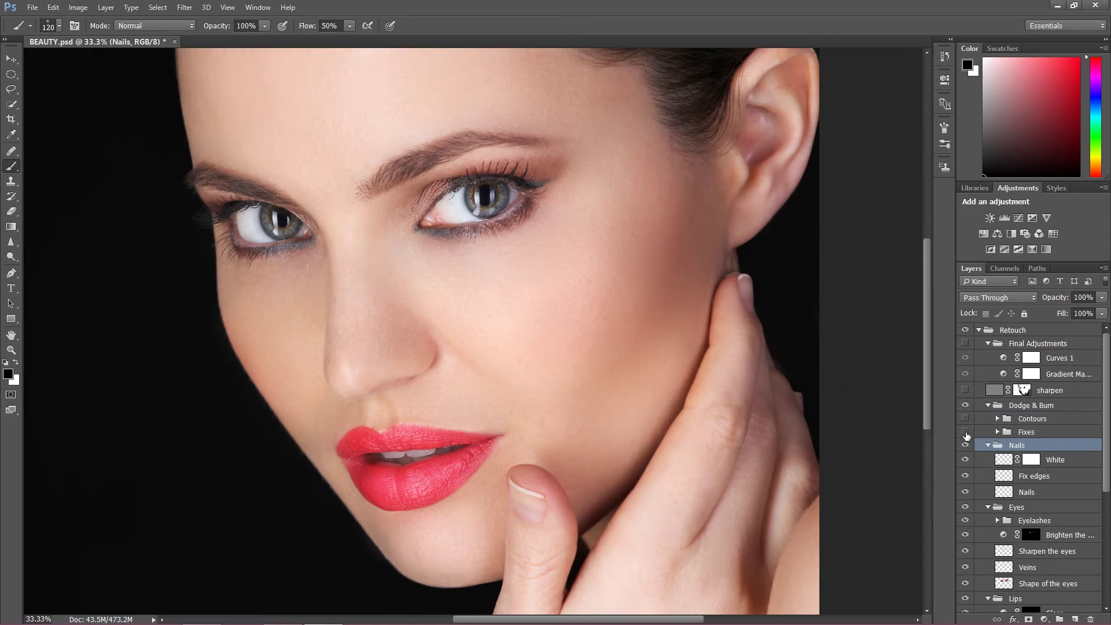
- Turn on the Fixes group of Dodge & Burn, comparing its effect on the cheek, lips and eye area in close-up
left_click(965, 432)
left_click_drag(324, 338, 478, 330)
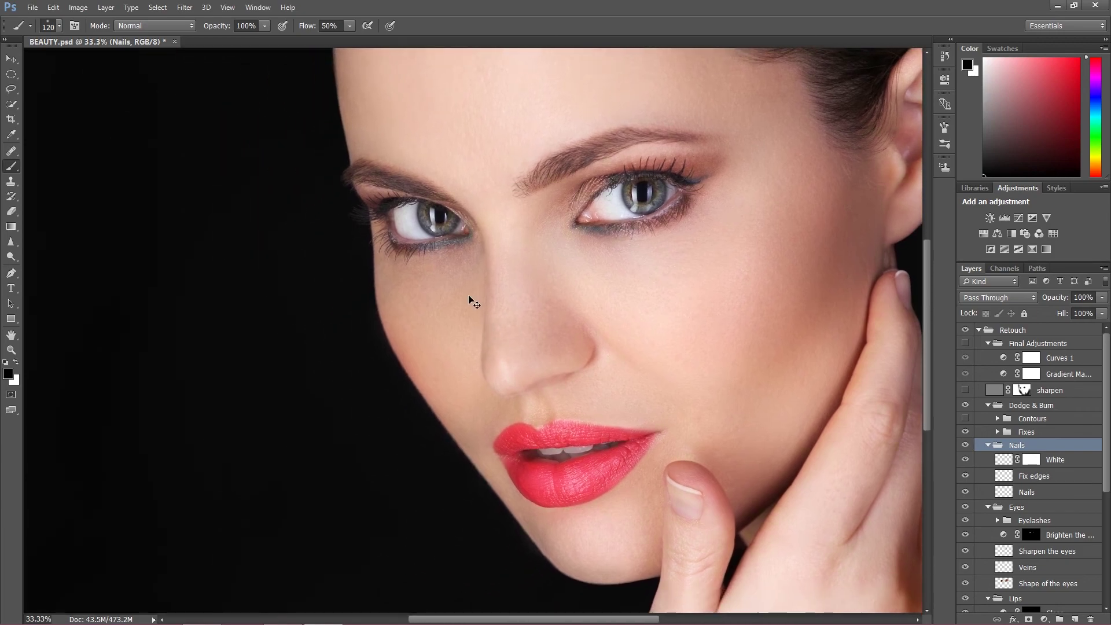
scroll(472, 301, "up", 3)
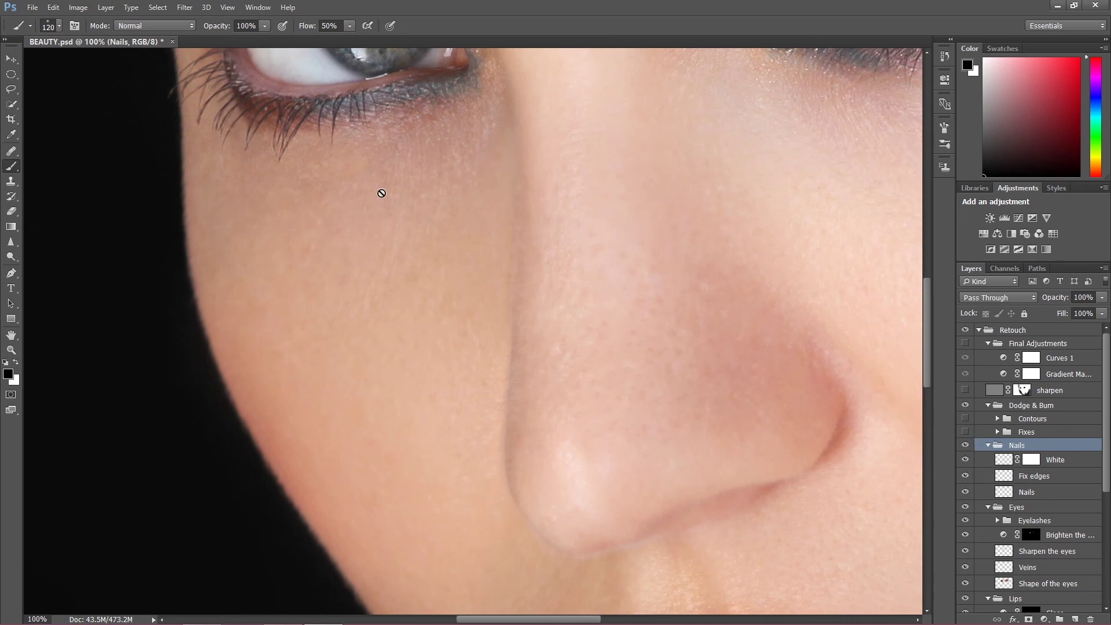
left_click(965, 431)
left_click_drag(642, 414, 598, 330)
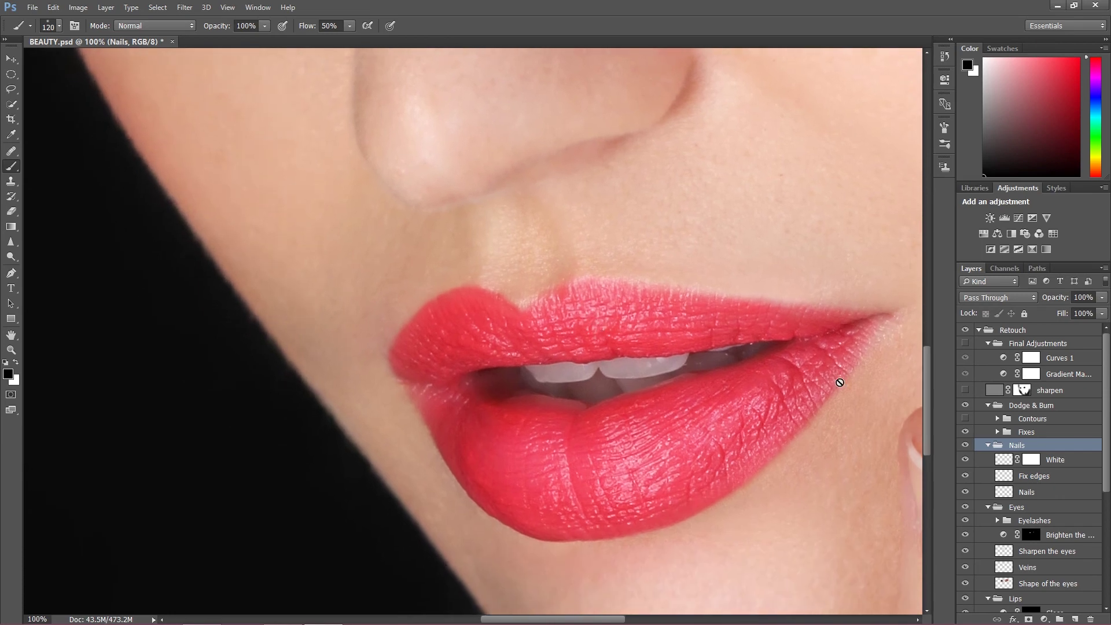
left_click(965, 432)
left_click(964, 432)
left_click(965, 433)
left_click_drag(621, 230, 545, 324)
left_click_drag(471, 330, 658, 342)
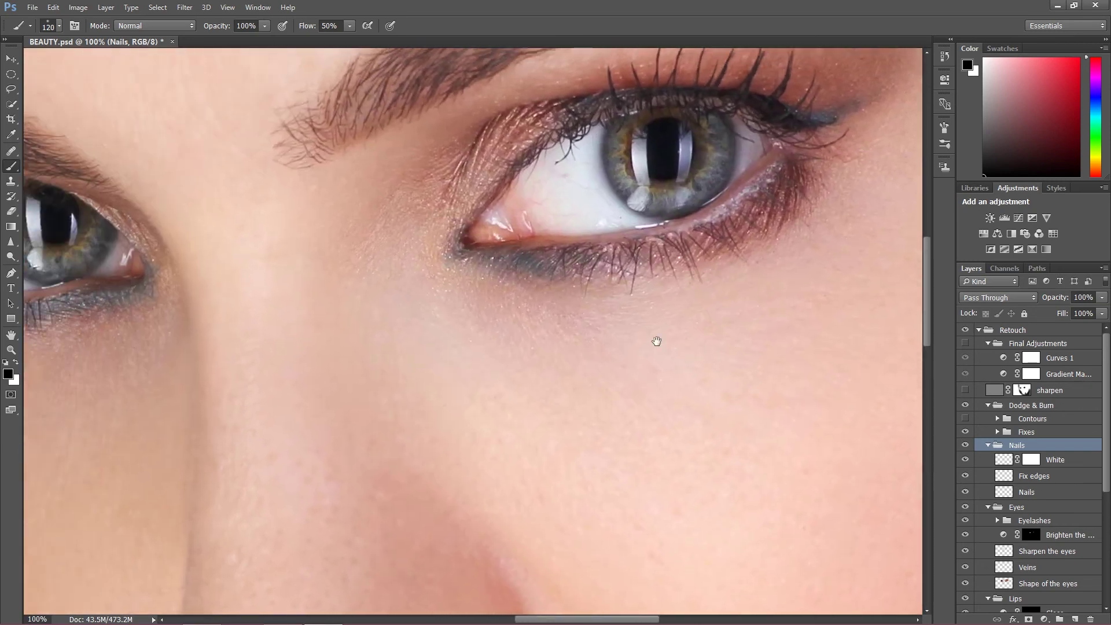
- Turn on the Contours group of Dodge & Burn, comparing the whole face with and without it
key("ctrl+minus")
key("ctrl+minus")
key("ctrl+minus")
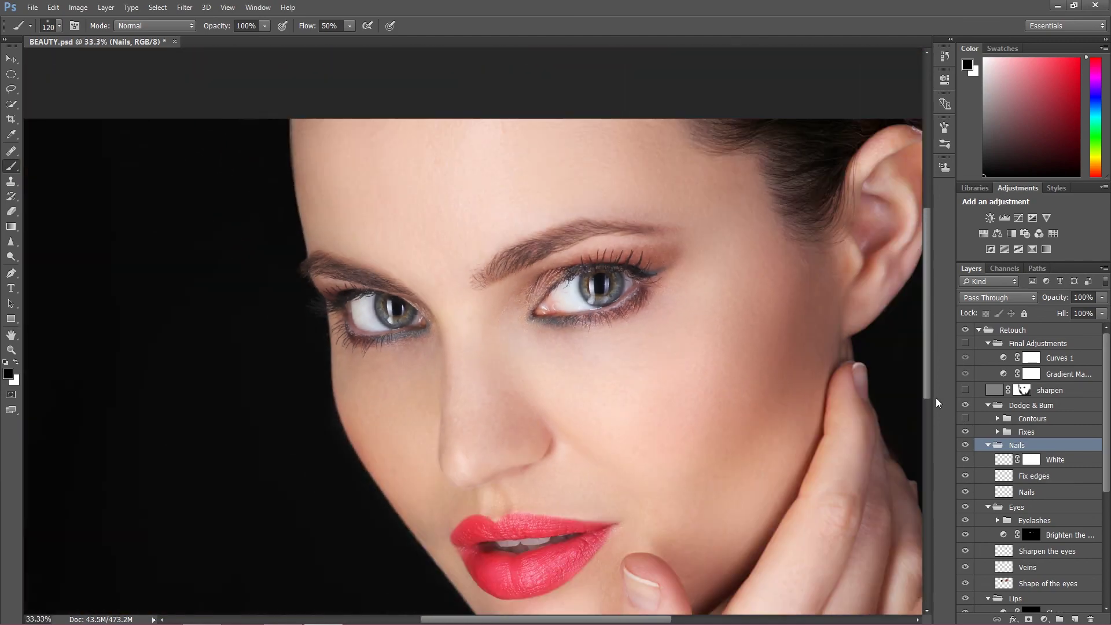
left_click(965, 418)
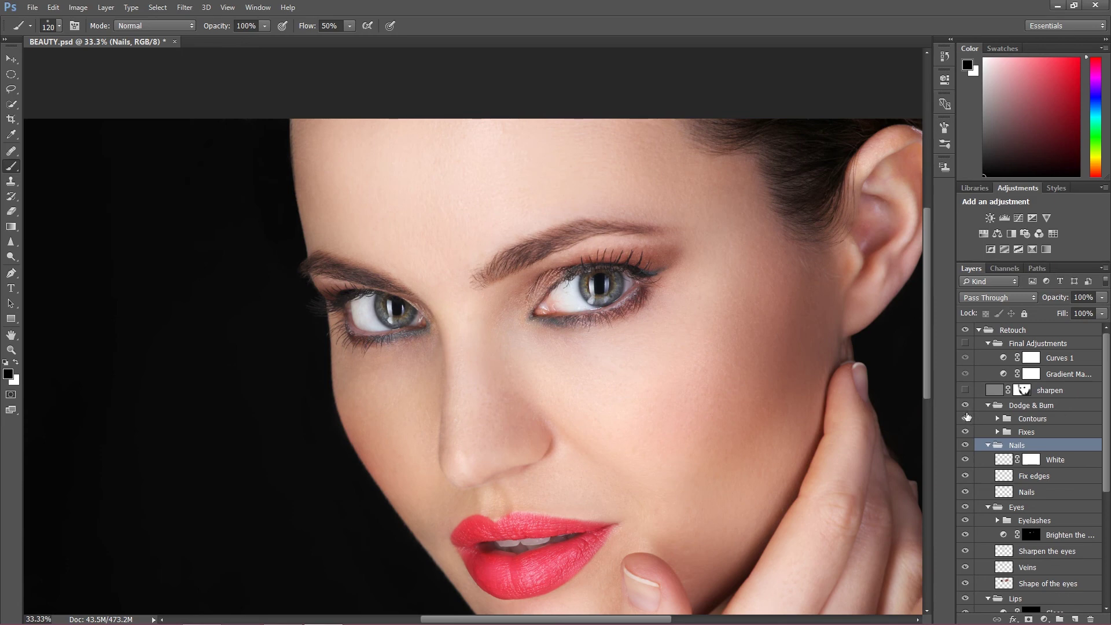
left_click(965, 418)
left_click(965, 419)
- Show the sharpen layer and the Final Adjustments group, and collapse the Retouch group with the whole portrait in view
left_click(965, 391)
left_click(965, 343)
left_click(1031, 374)
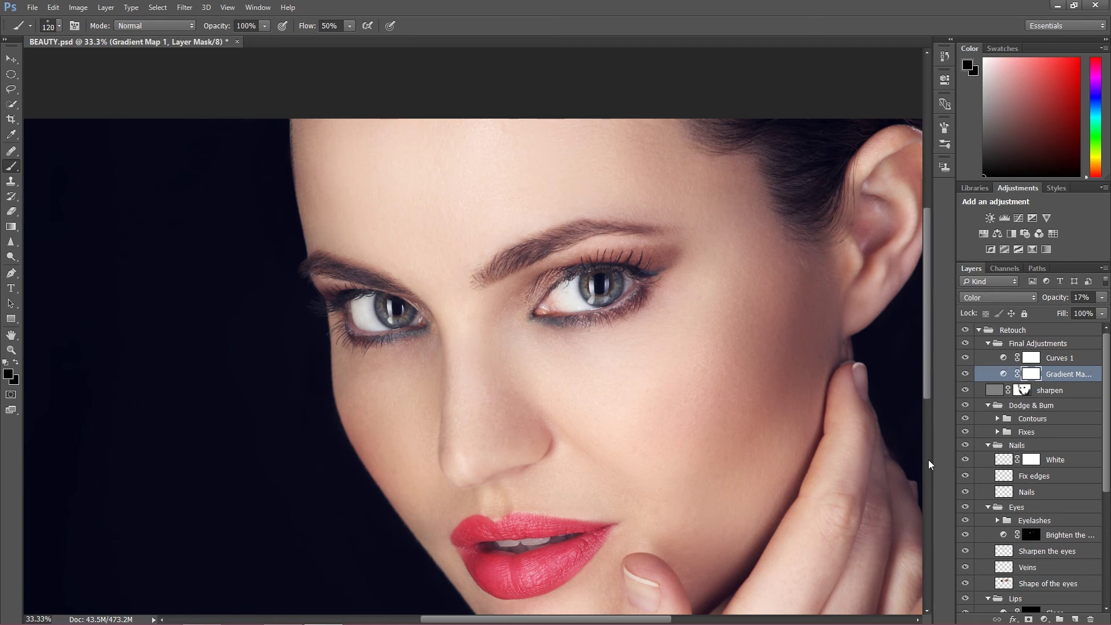
key("ctrl+minus")
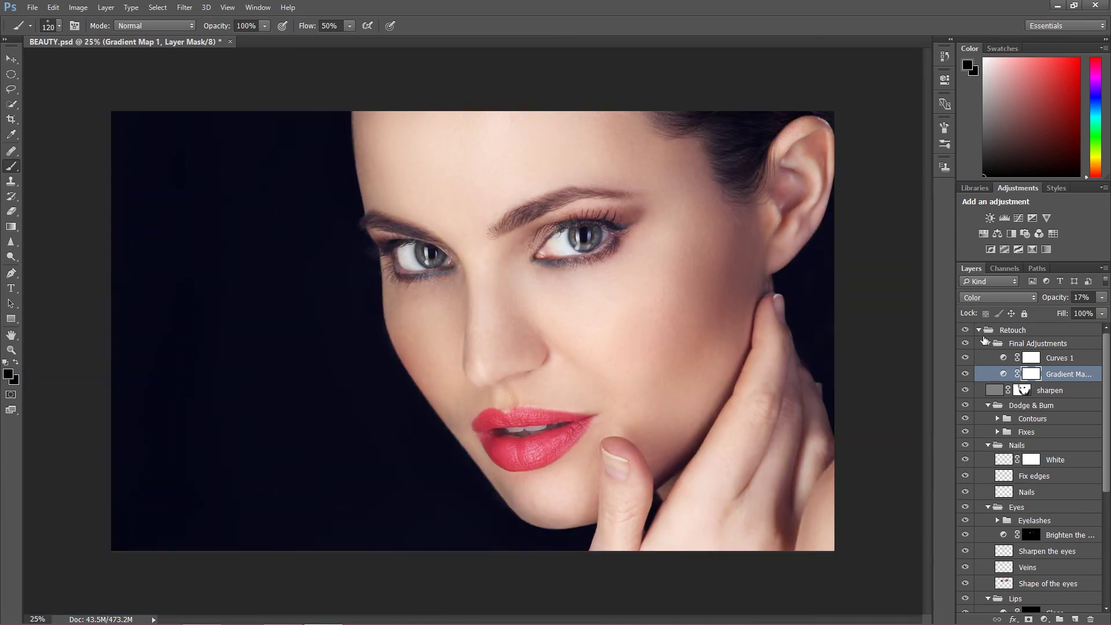
left_click(979, 330)
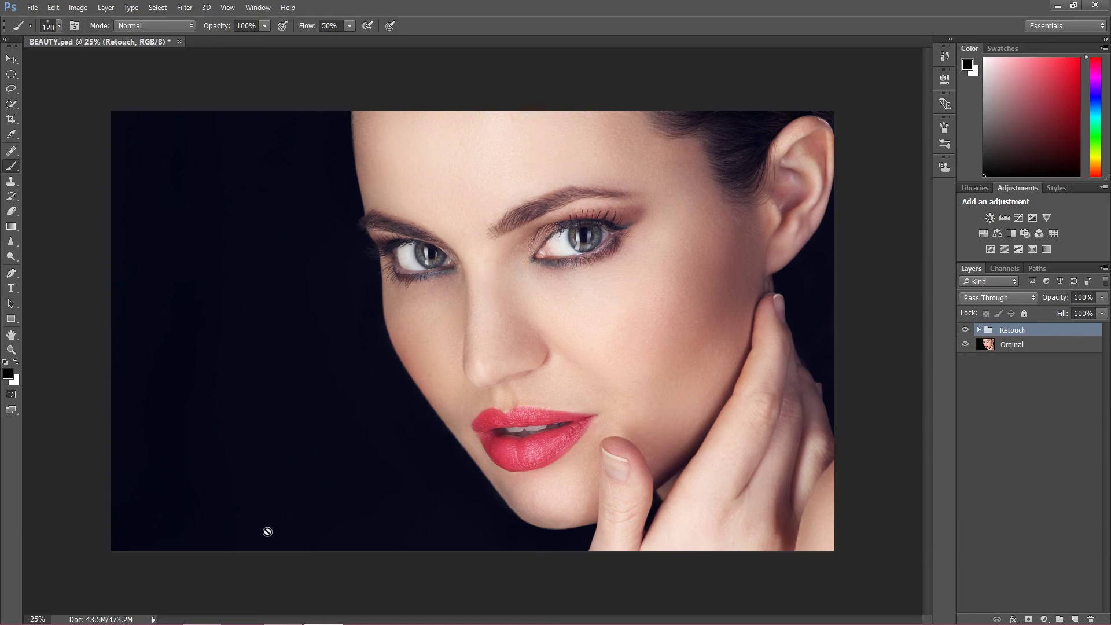
- Switch to the browser and look through the Udemy page of the Learn Advanced Retouching Techniques in Photoshop course
left_click(214, 617)
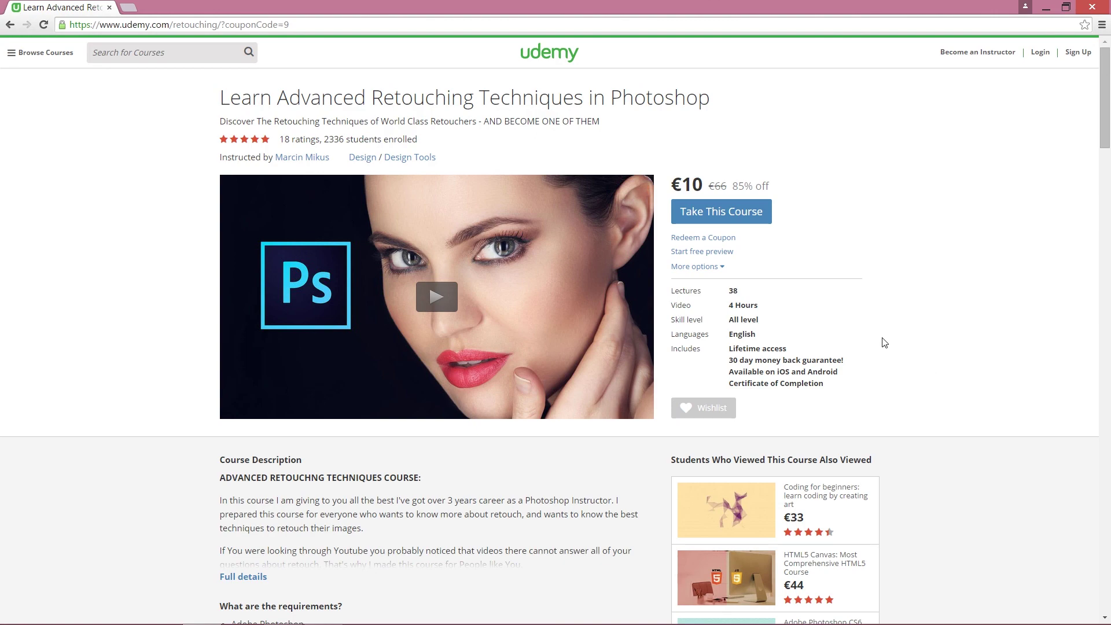
scroll(174, 515, "down", 4)
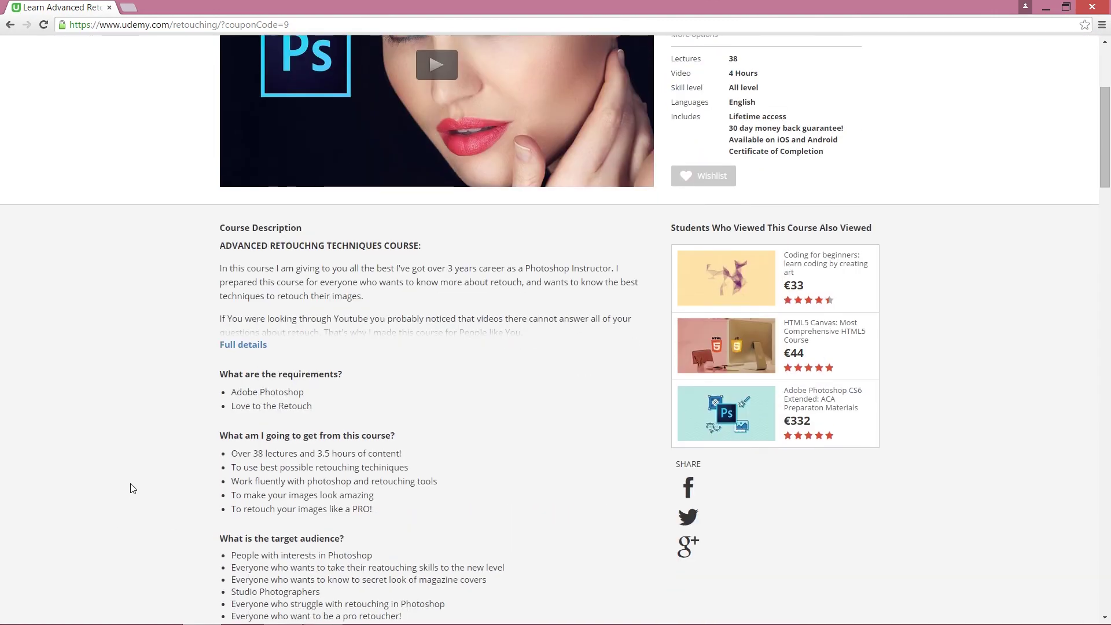
scroll(133, 509, "up", 4)
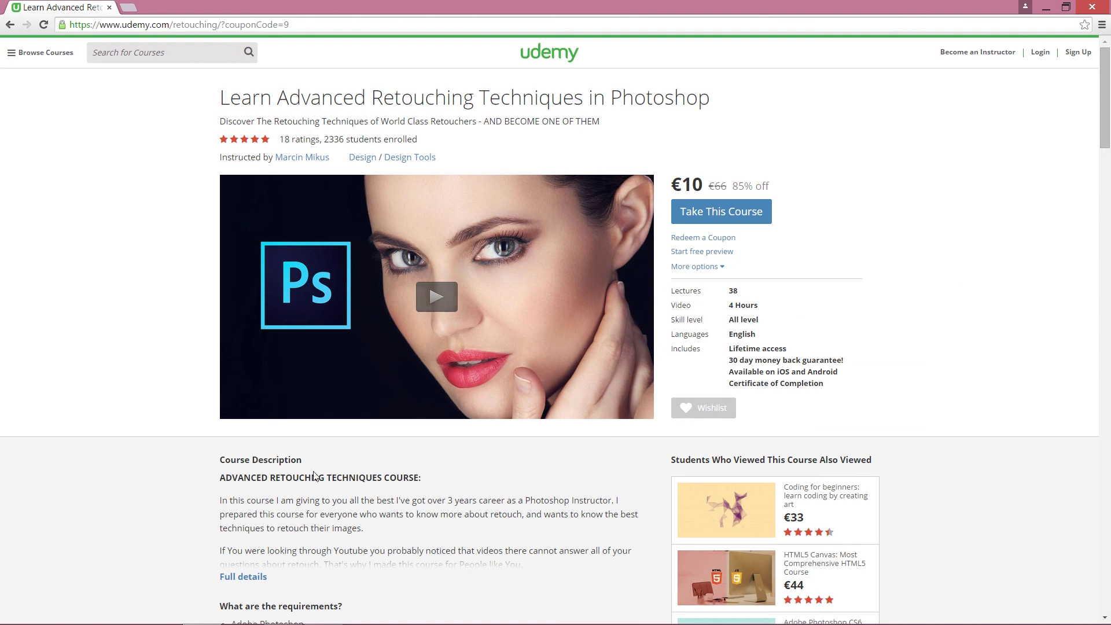